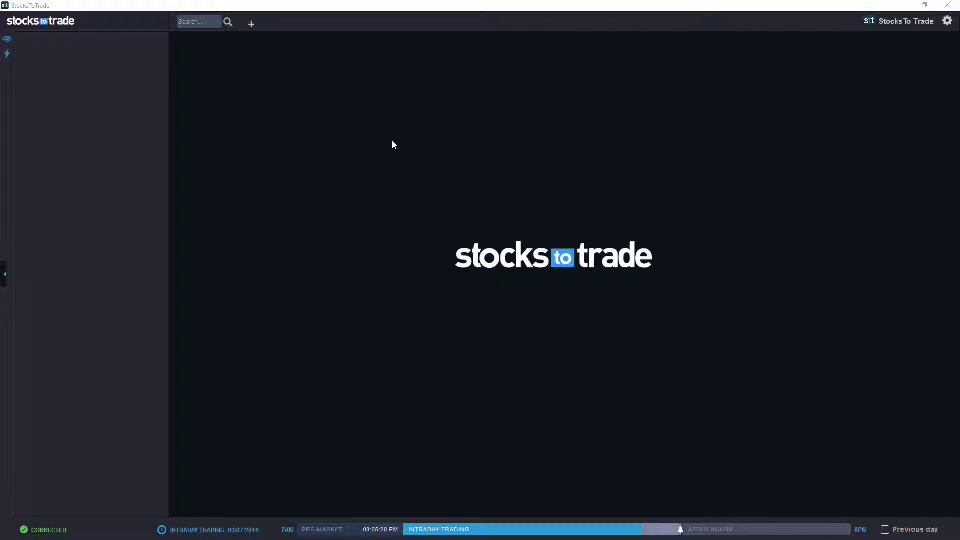
Step: Show the Top % Gainers scan from Top Scans and create a new empty custom watchlist, Watchlist 1
{"action": "left_click", "coordinate": [7, 39]}
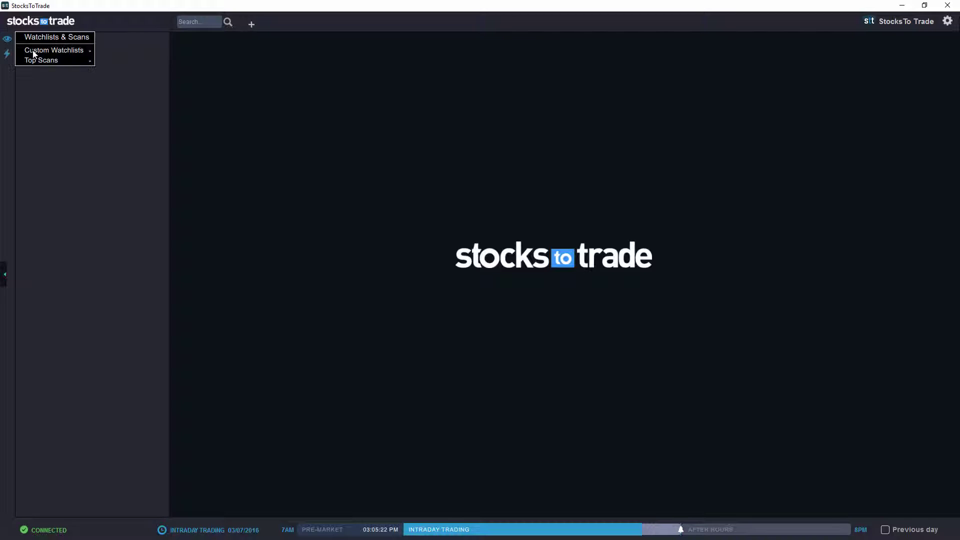
{"action": "left_click", "coordinate": [110, 60]}
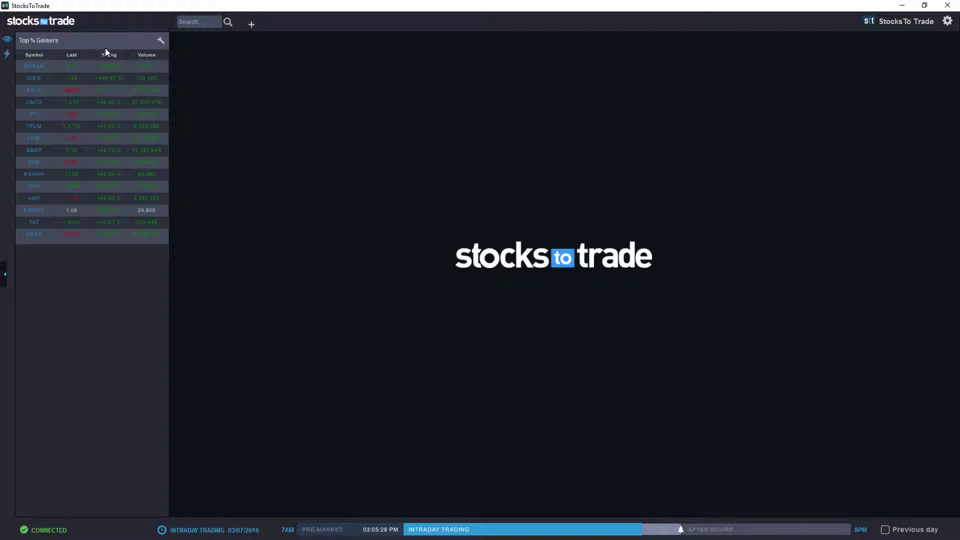
{"action": "left_click", "coordinate": [7, 39]}
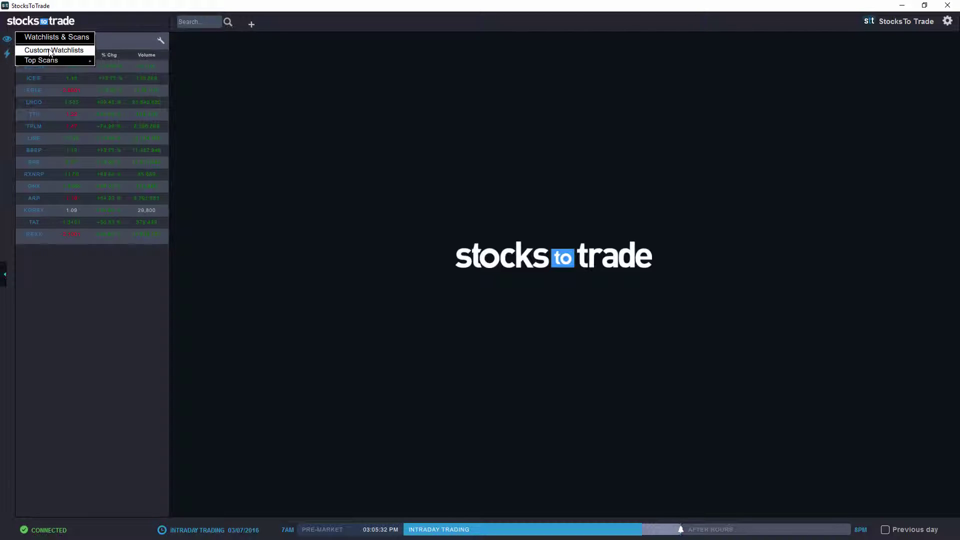
{"action": "mouse_move", "coordinate": [50, 52]}
{"action": "left_click", "coordinate": [108, 52]}
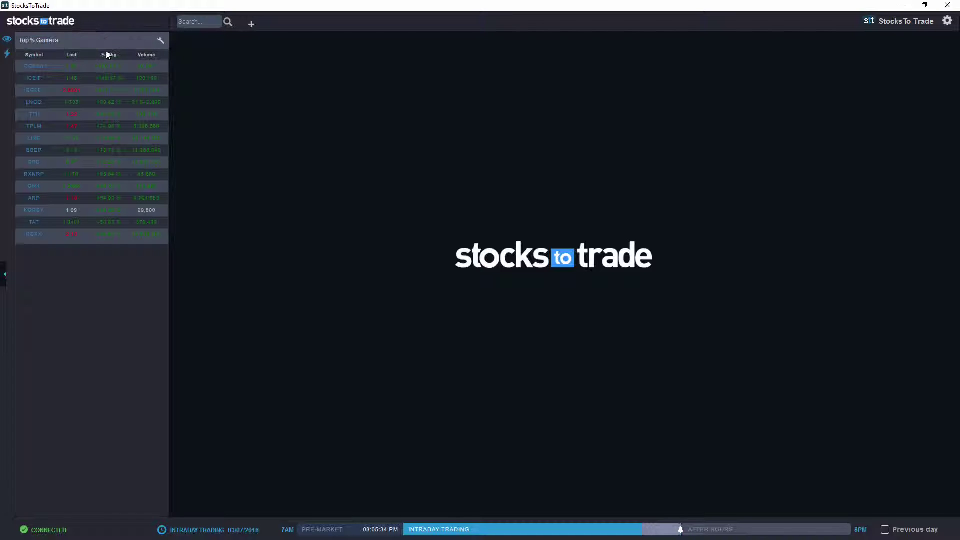
Step: Make the Watchlist 1 panel taller and copy the whole ticker list from Notepad
{"action": "left_click_drag", "start_coordinate": [96, 319], "coordinate": [112, 472]}
{"action": "left_click_drag", "start_coordinate": [0, 232], "coordinate": [473, 195]}
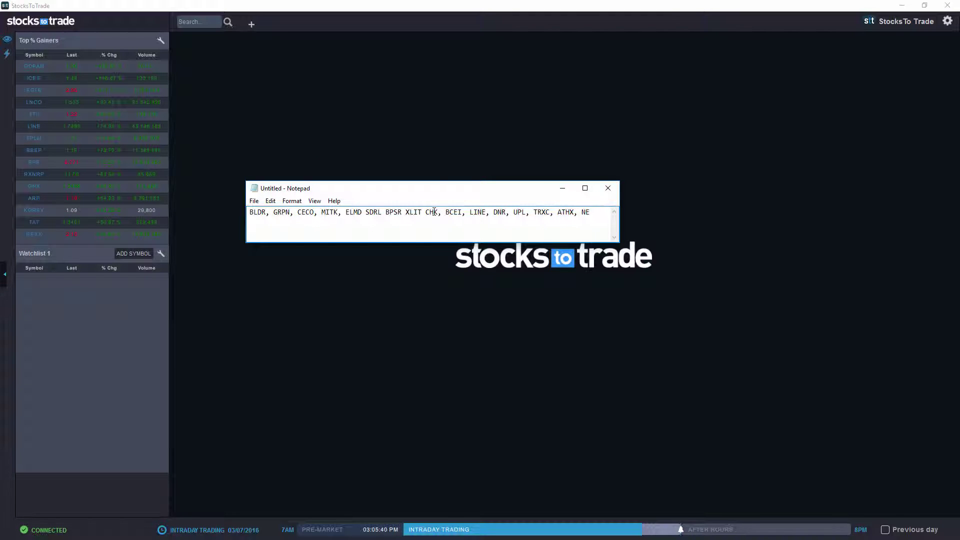
{"action": "key", "text": "ctrl+a"}
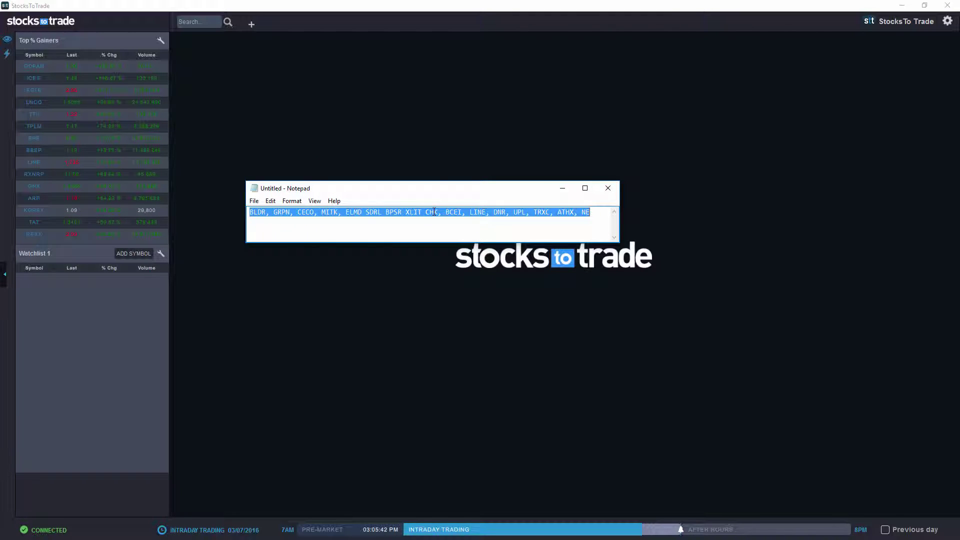
{"action": "right_click", "coordinate": [302, 209]}
{"action": "left_click", "coordinate": [360, 255]}
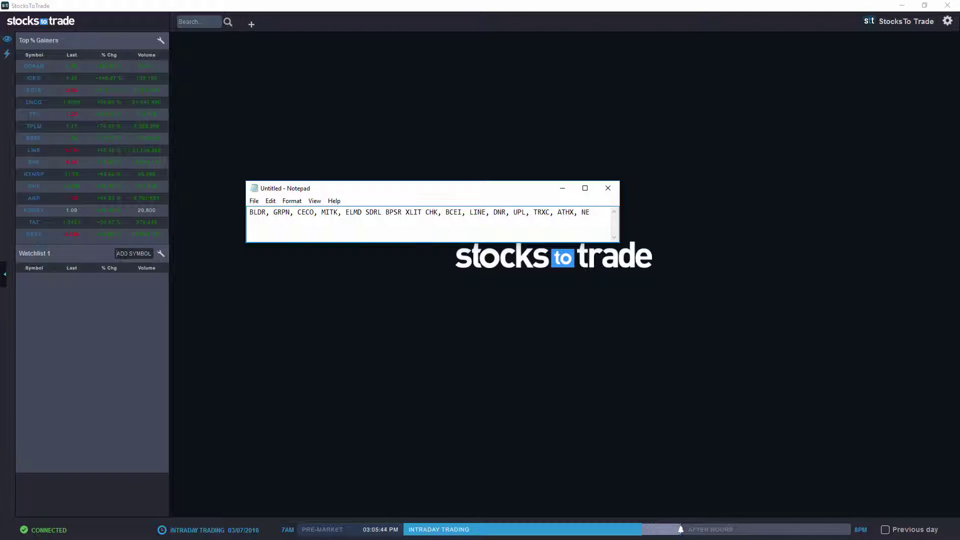
Step: Paste the tickers into Watchlist 1's ADD SYMBOL field and sort the list by % Chg
{"action": "left_click", "coordinate": [124, 264]}
{"action": "right_click", "coordinate": [125, 265]}
{"action": "left_click", "coordinate": [146, 284]}
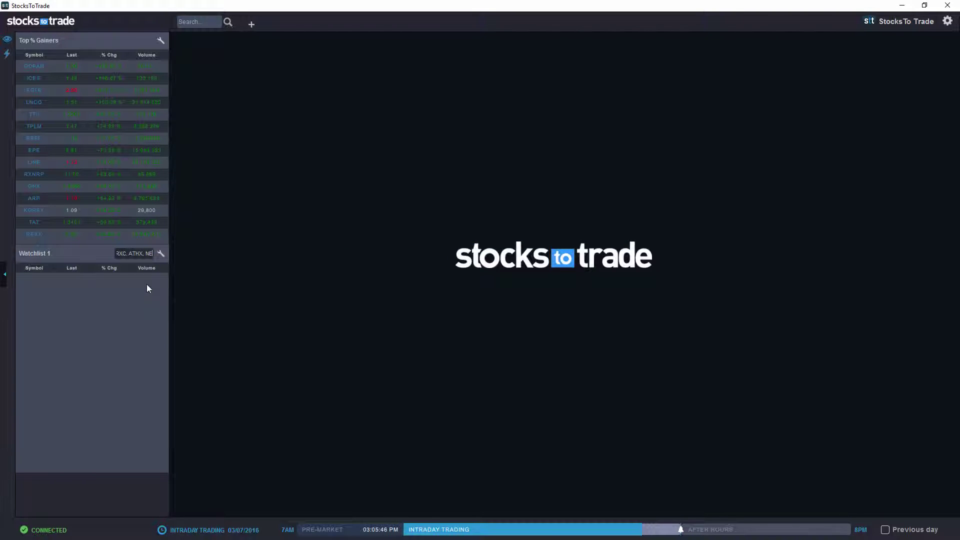
{"action": "left_click", "coordinate": [110, 268]}
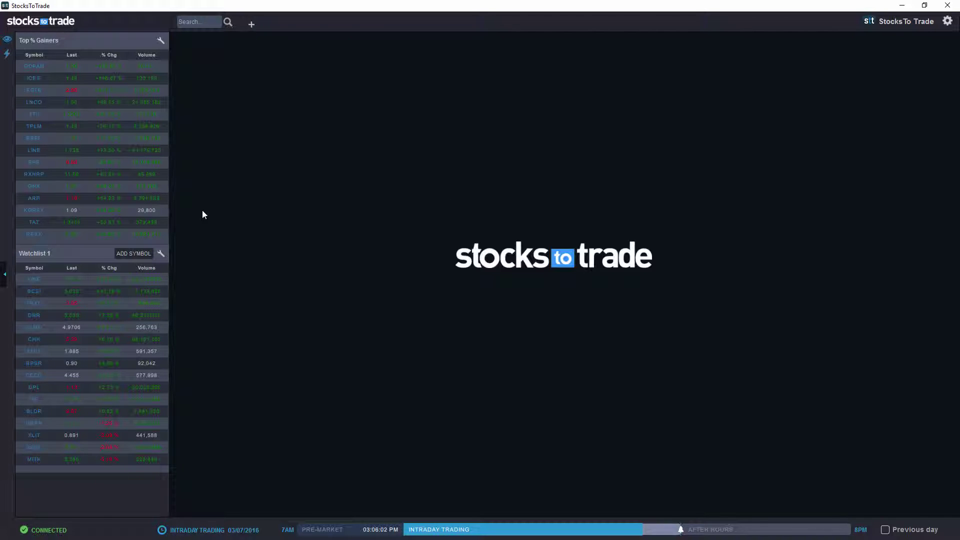
Step: Add three new workspace tabs and put an empty Charting panel in the second and third
{"action": "left_click", "coordinate": [252, 25]}
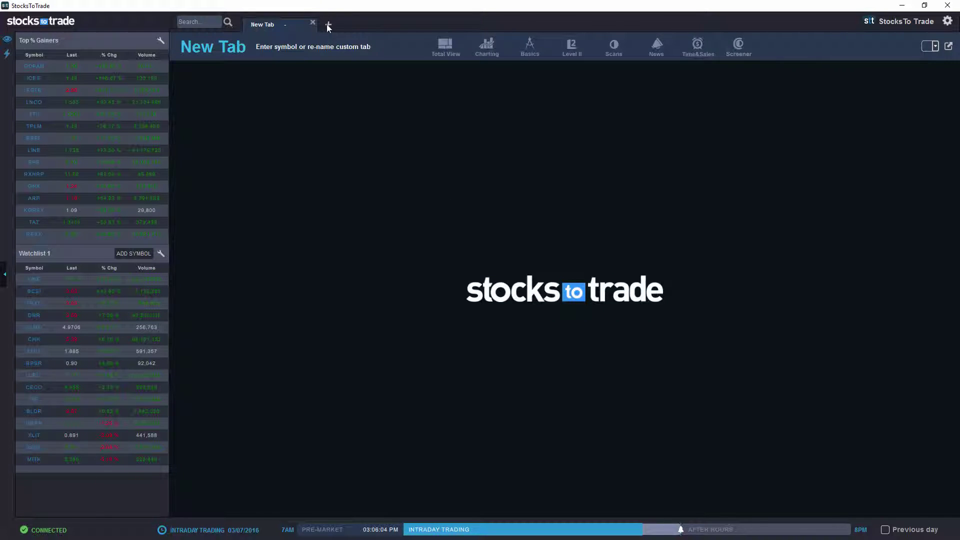
{"action": "double_click", "coordinate": [389, 31]}
{"action": "left_click", "coordinate": [406, 24]}
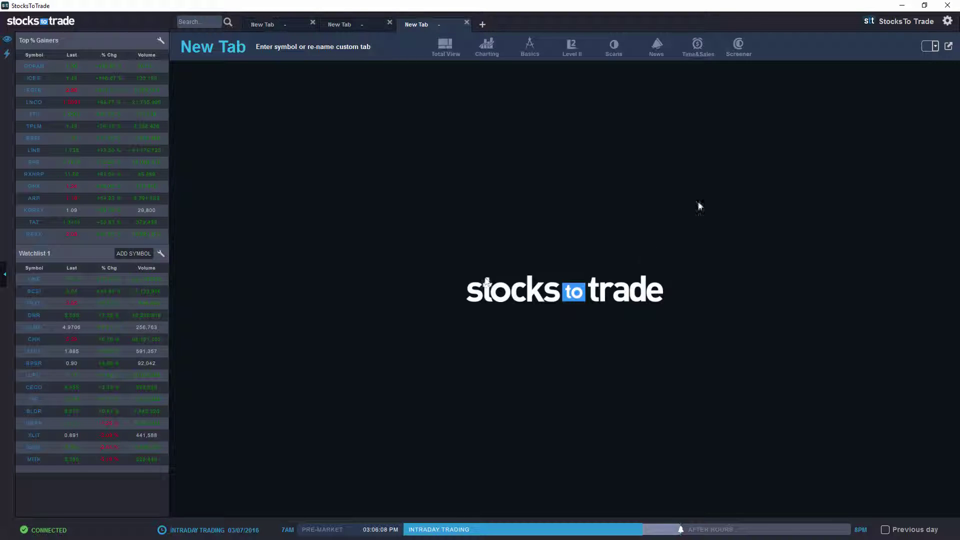
{"action": "left_click", "coordinate": [451, 48]}
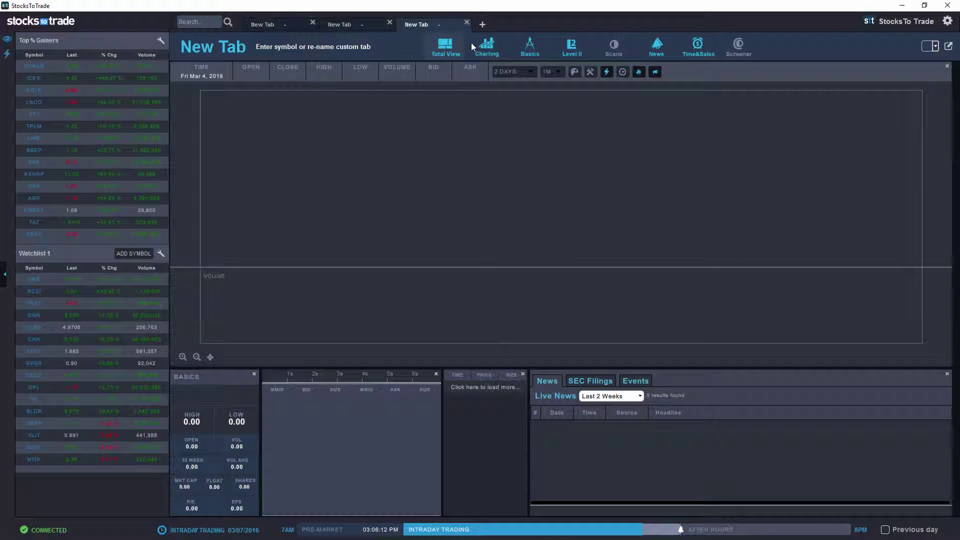
{"action": "left_click", "coordinate": [447, 47]}
{"action": "left_click", "coordinate": [475, 47]}
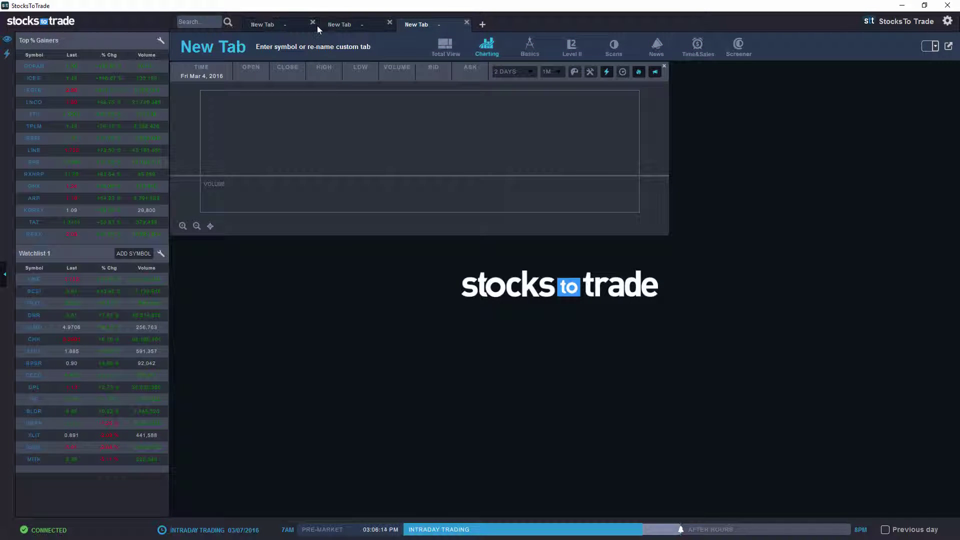
{"action": "left_click", "coordinate": [365, 24]}
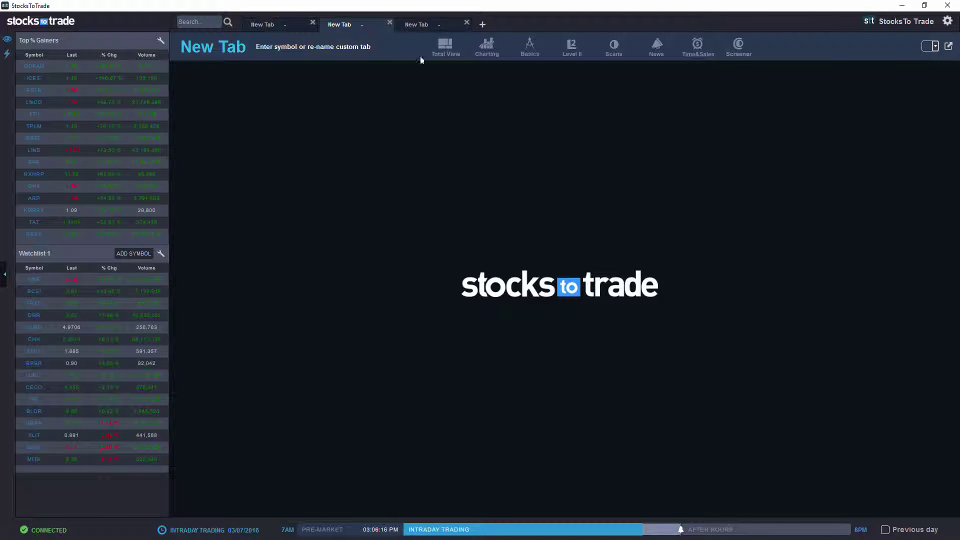
{"action": "left_click", "coordinate": [487, 47]}
Step: In the first new tab, line up Basics, Level II and News panels in a row, widening News
{"action": "left_click", "coordinate": [278, 26]}
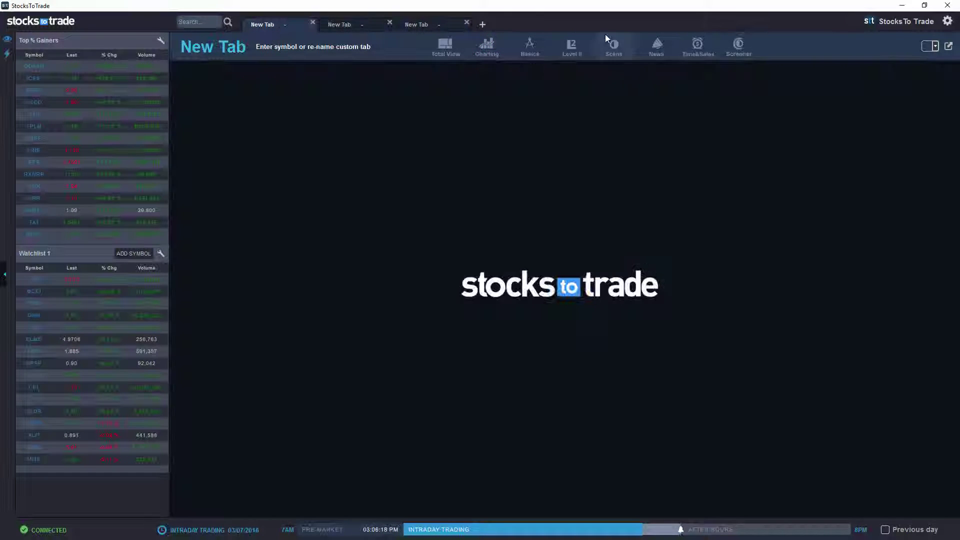
{"action": "left_click", "coordinate": [530, 50]}
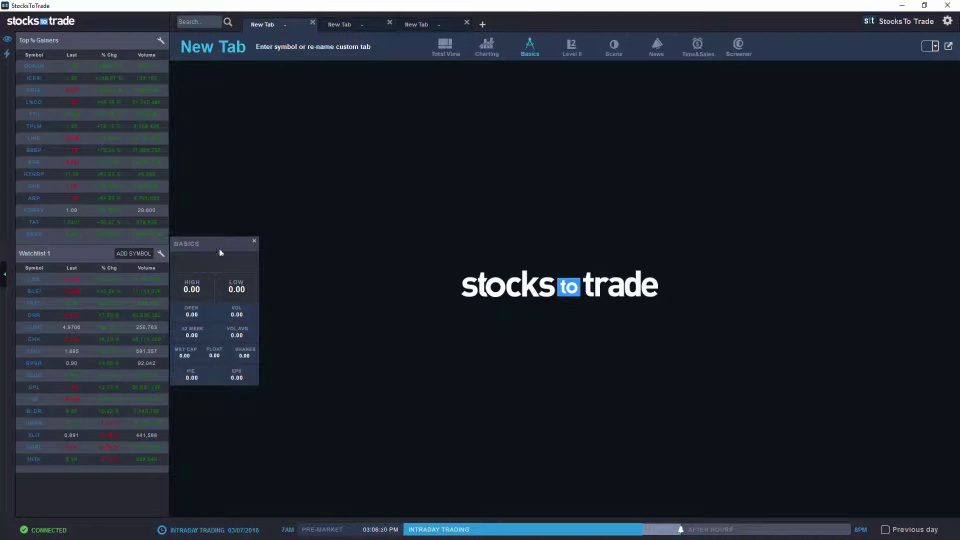
{"action": "left_click_drag", "start_coordinate": [219, 248], "coordinate": [204, 55]}
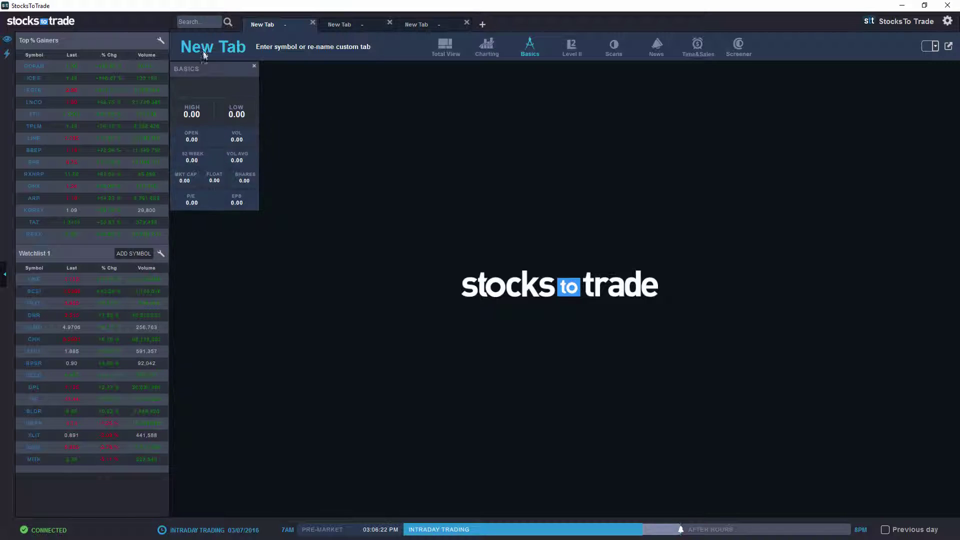
{"action": "left_click", "coordinate": [574, 46]}
{"action": "left_click_drag", "start_coordinate": [357, 242], "coordinate": [353, 50]}
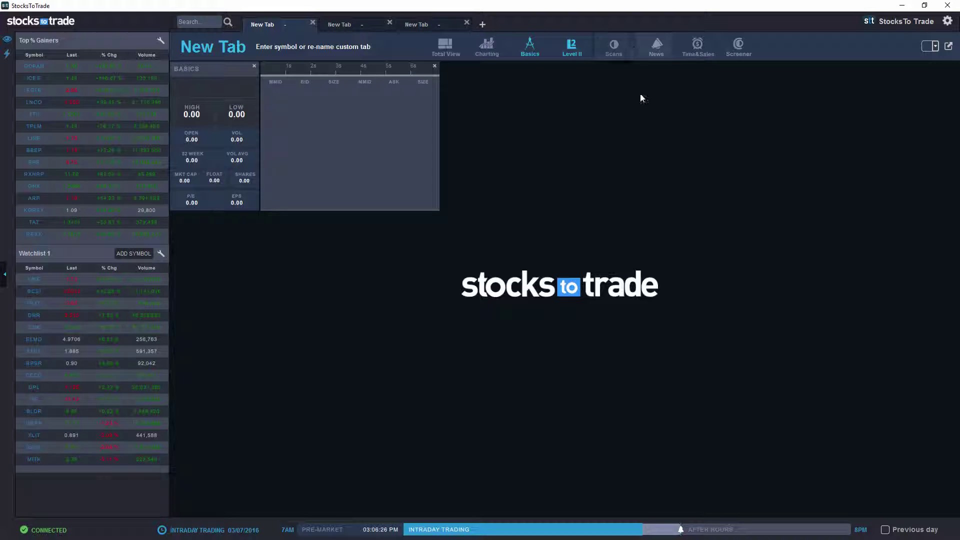
{"action": "left_click", "coordinate": [656, 45]}
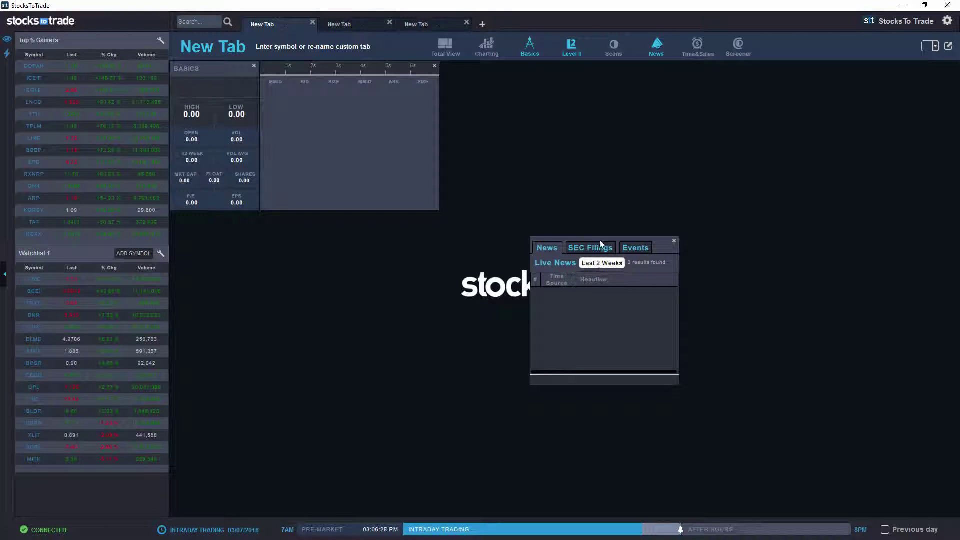
{"action": "left_click_drag", "start_coordinate": [600, 237], "coordinate": [503, 40]}
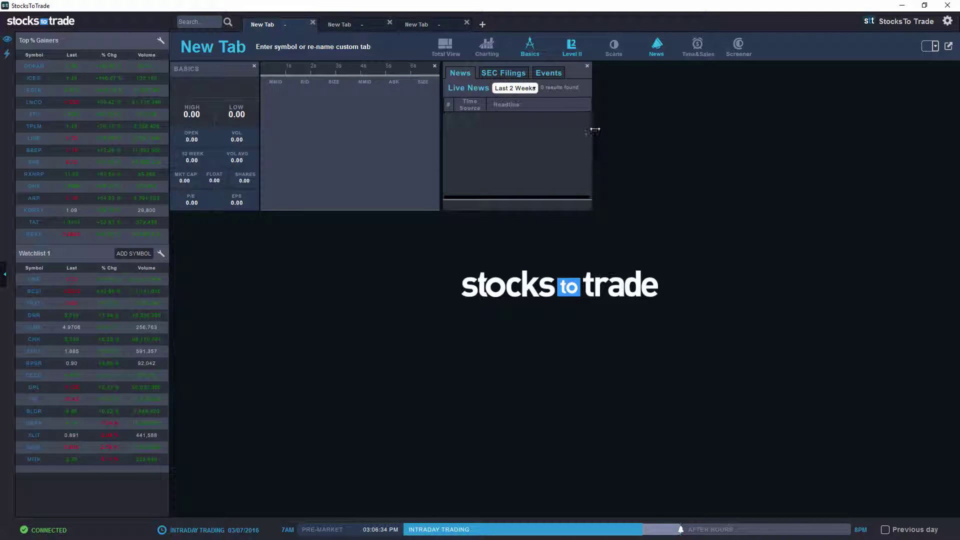
{"action": "left_click_drag", "start_coordinate": [594, 131], "coordinate": [811, 123]}
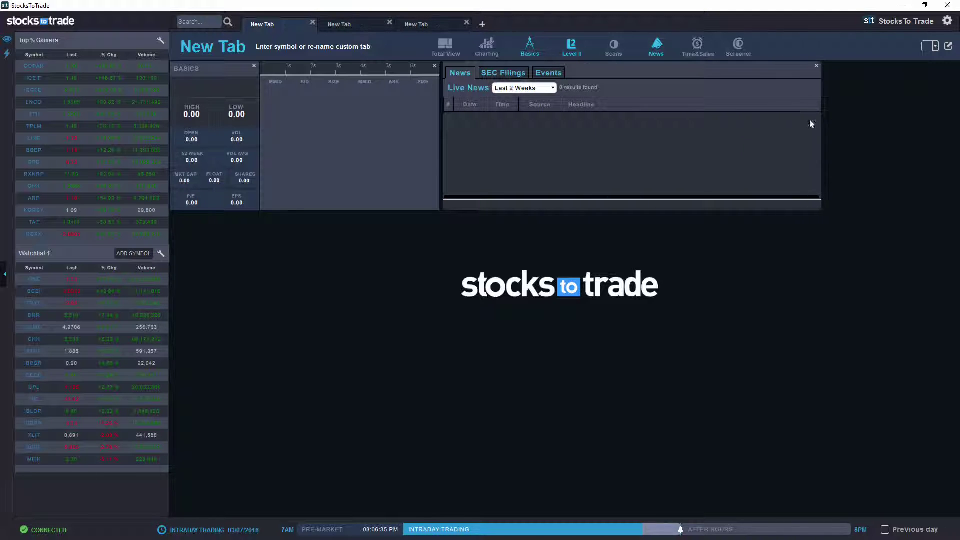
Step: Set the third new tab's chart range to 1 year and give it the red link colour
{"action": "left_click", "coordinate": [356, 25]}
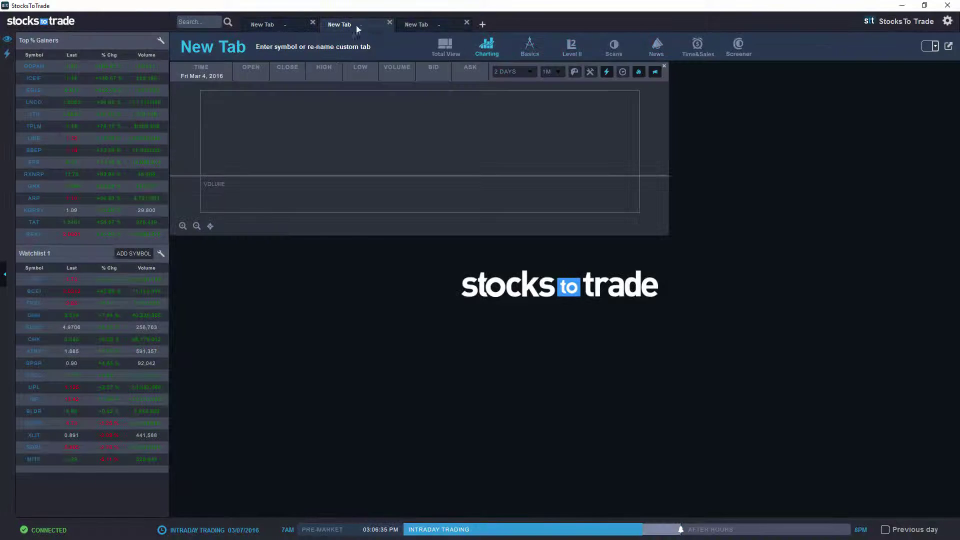
{"action": "left_click", "coordinate": [442, 26]}
{"action": "left_click", "coordinate": [529, 71]}
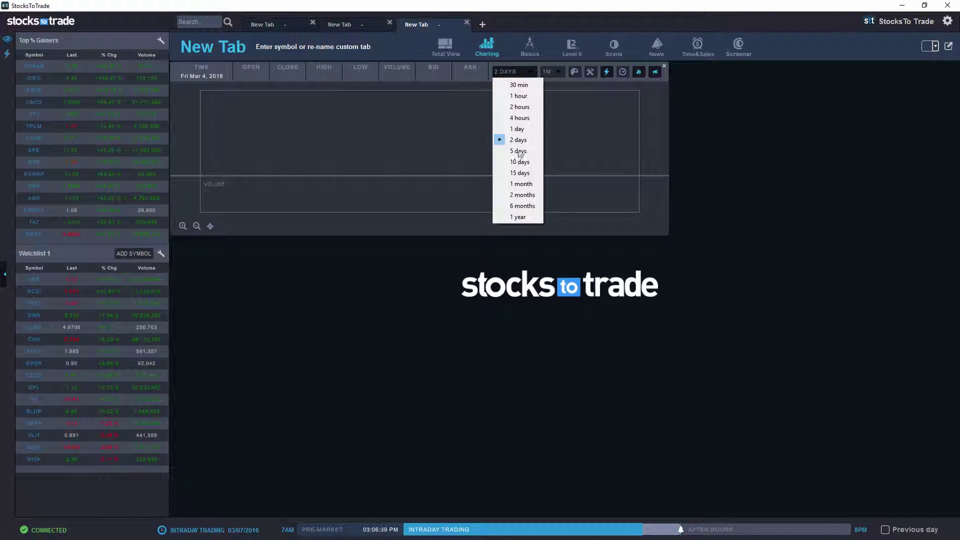
{"action": "left_click", "coordinate": [518, 218]}
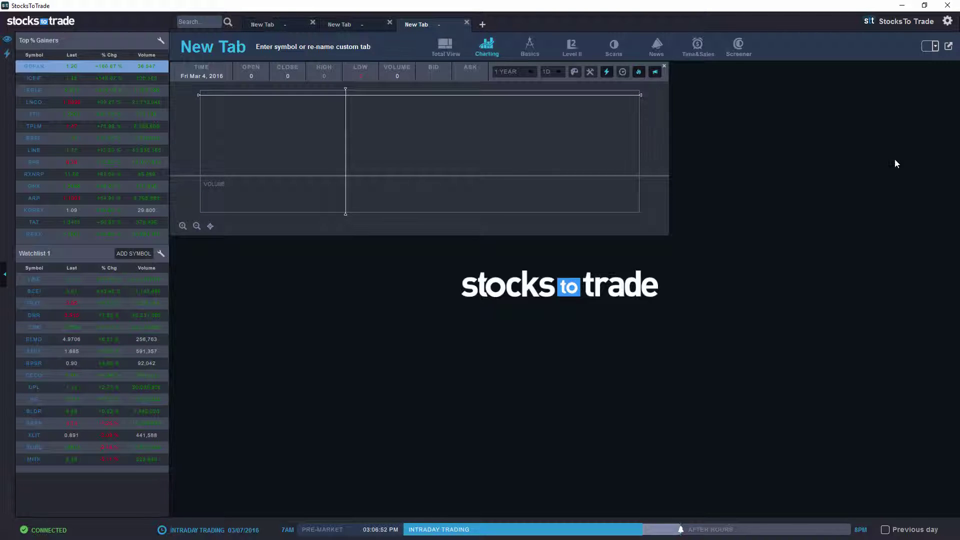
{"action": "left_click", "coordinate": [934, 47]}
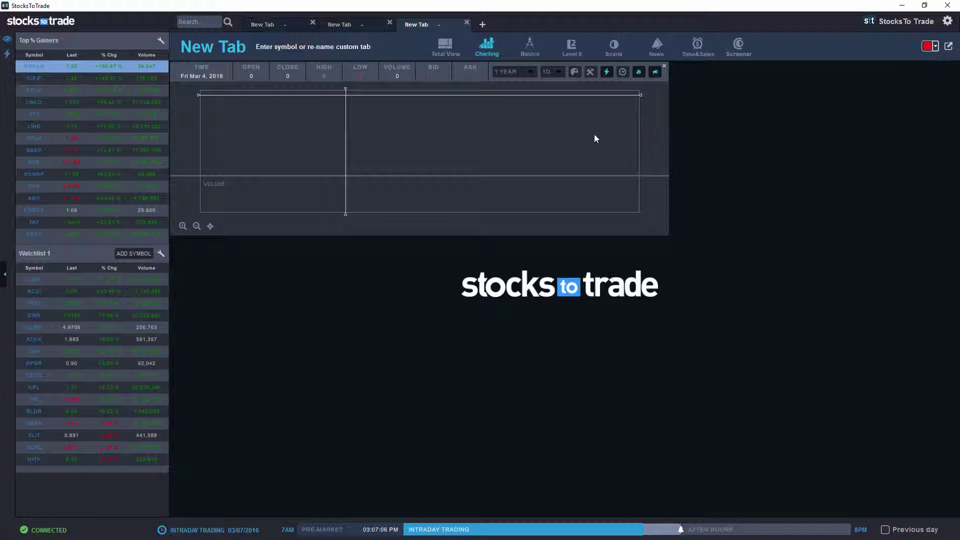
Step: Link the second and first new tabs to red, then bring up the first tab's Change symbol prompt
{"action": "left_click", "coordinate": [345, 30]}
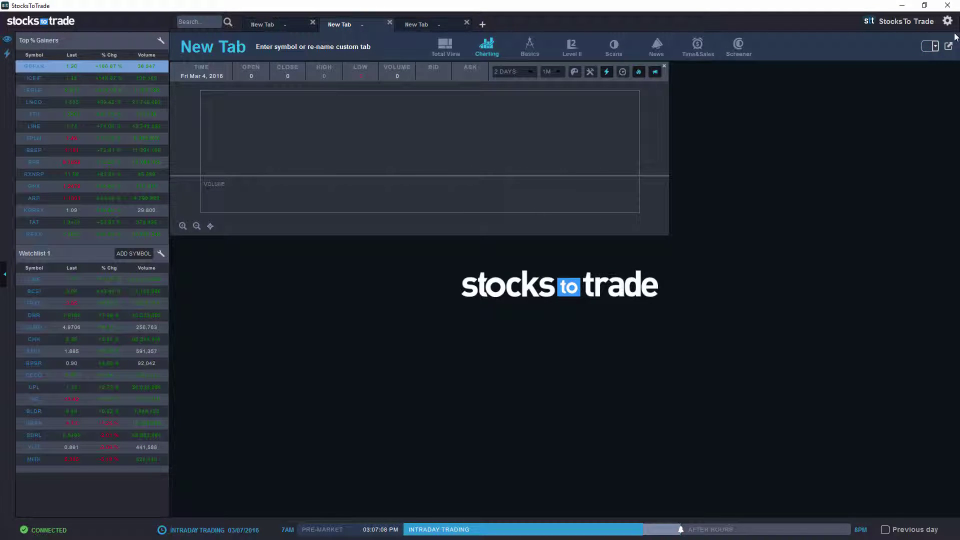
{"action": "left_click", "coordinate": [937, 49]}
{"action": "left_click", "coordinate": [937, 49]}
{"action": "left_click", "coordinate": [937, 49]}
{"action": "left_click", "coordinate": [928, 65]}
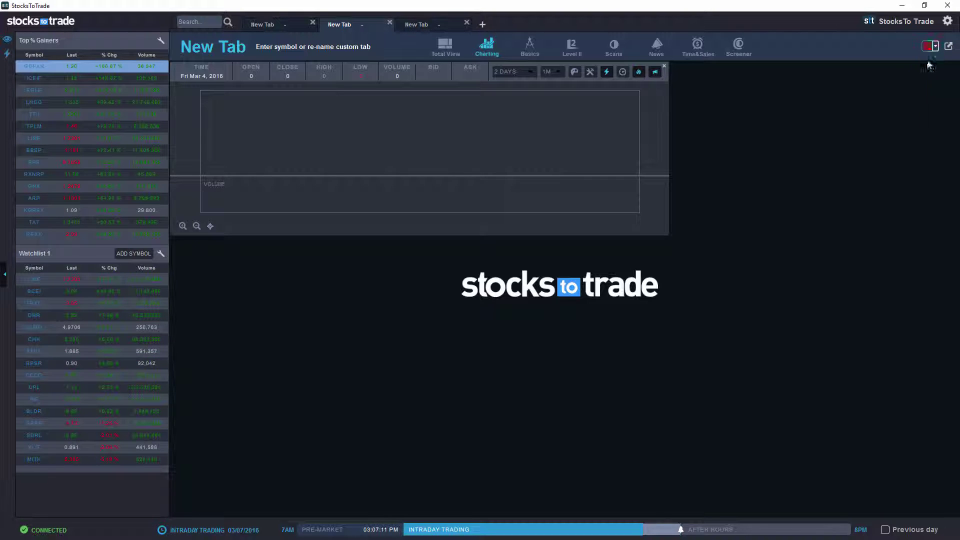
{"action": "left_click", "coordinate": [289, 28]}
{"action": "left_click", "coordinate": [937, 49]}
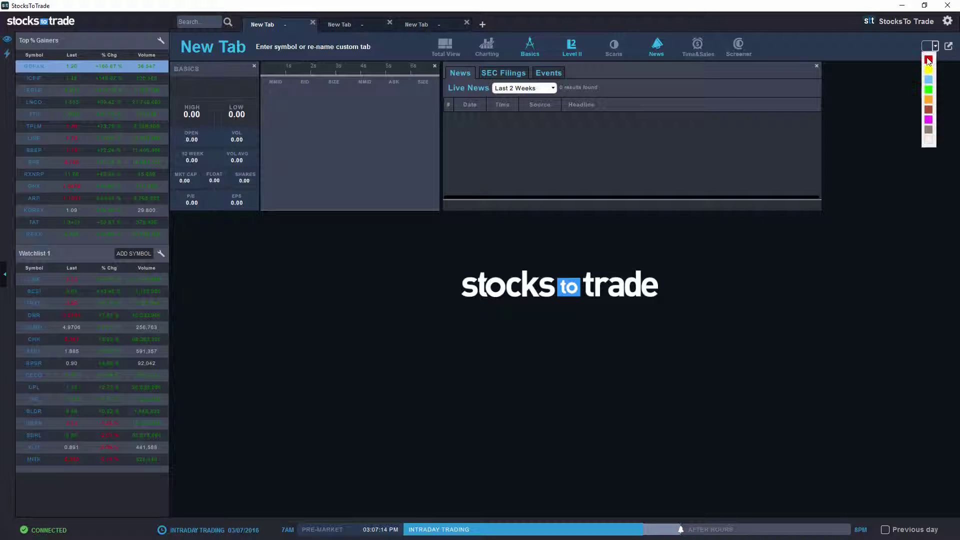
{"action": "left_click", "coordinate": [928, 65]}
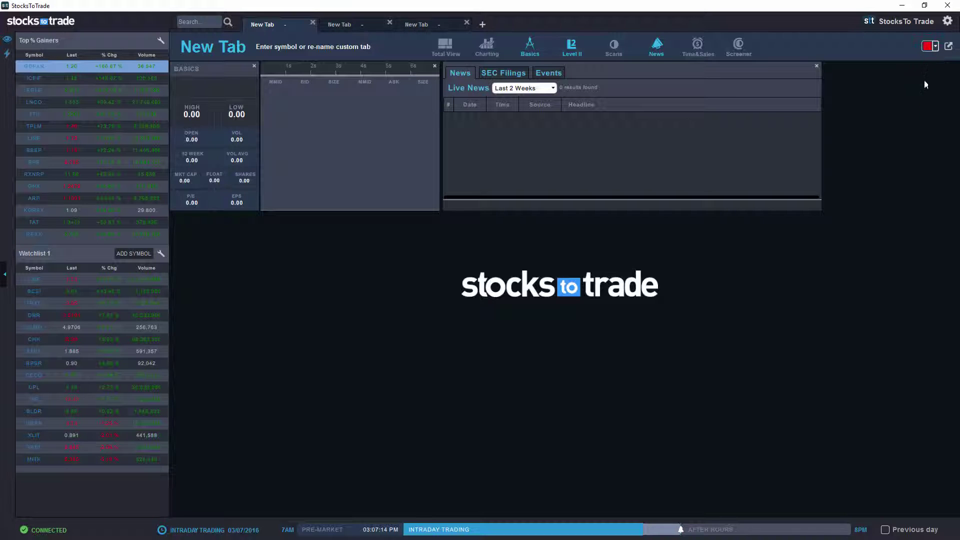
{"action": "left_click", "coordinate": [207, 45]}
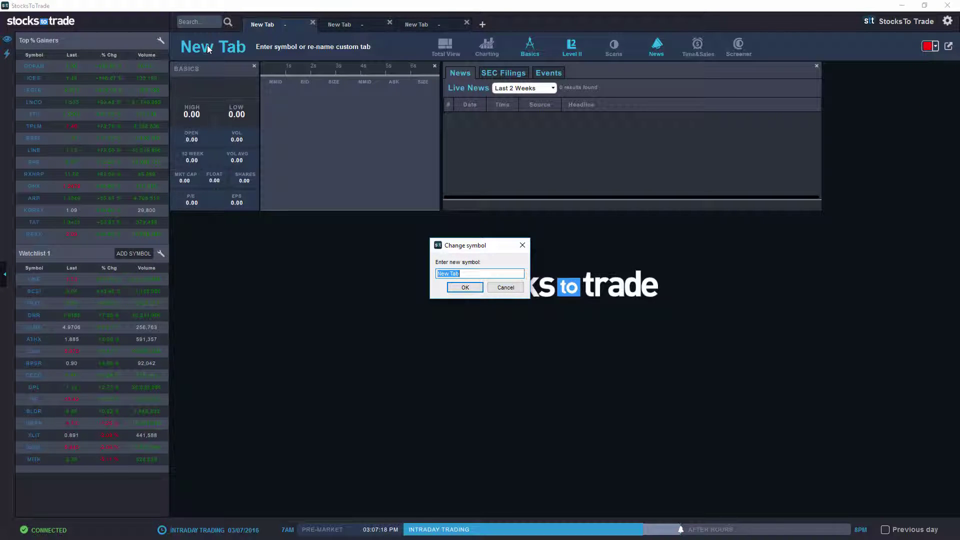
Step: Enter LINE as the linked symbol and check the second and third tabs' LINE charts
{"action": "type", "text": "LINE"}
{"action": "key", "text": "Return"}
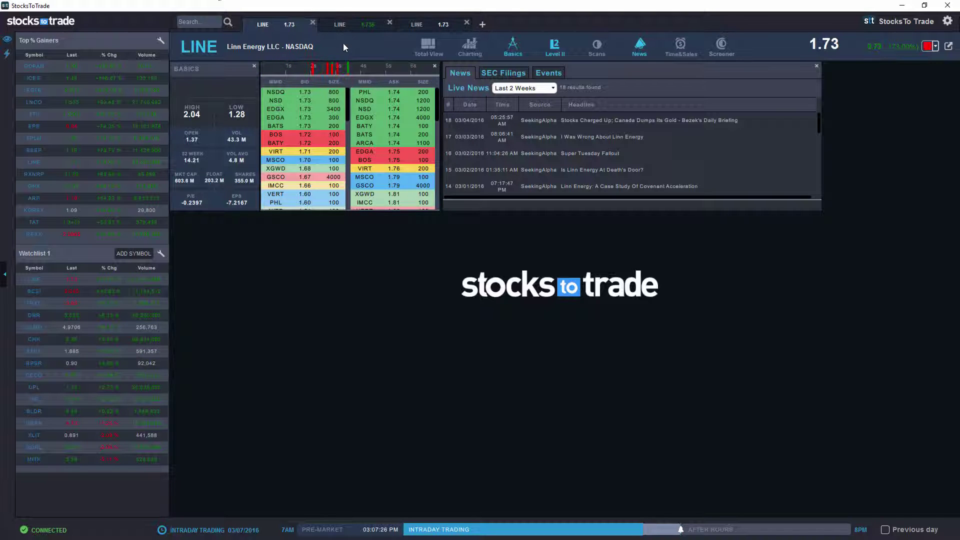
{"action": "left_click", "coordinate": [344, 25]}
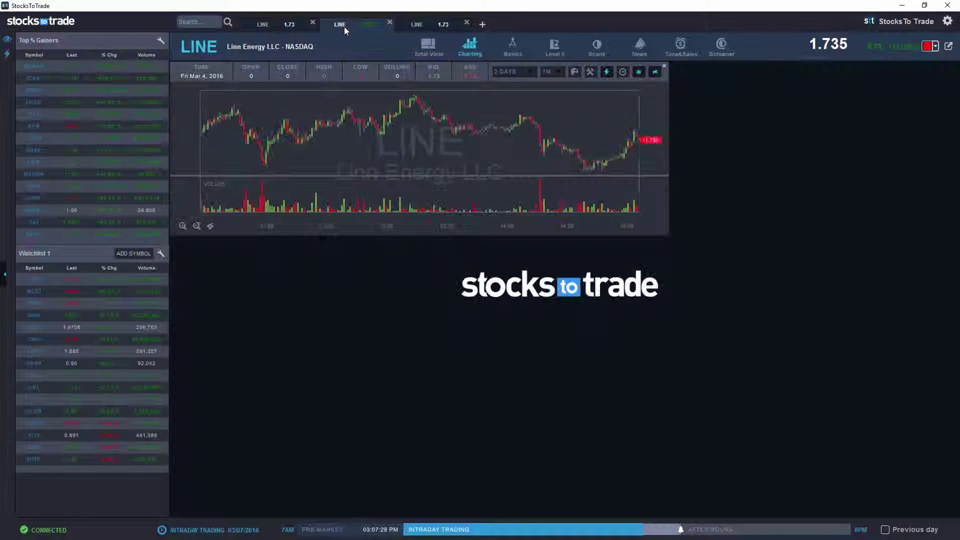
{"action": "left_click", "coordinate": [427, 23]}
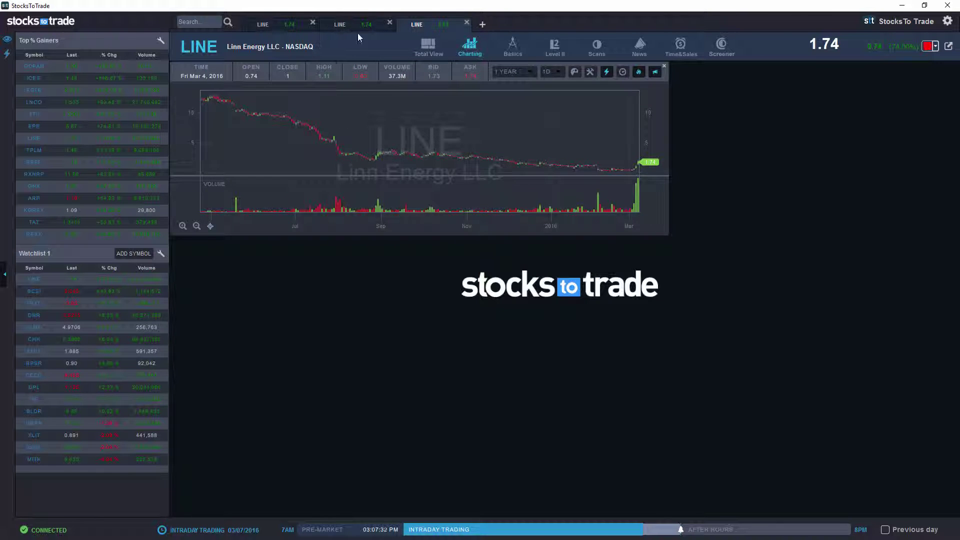
Step: Return to the first tab's LINE panels and pop them out into a floating window
{"action": "scroll", "coordinate": [497, 150], "scroll_direction": "up", "scroll_amount": 3}
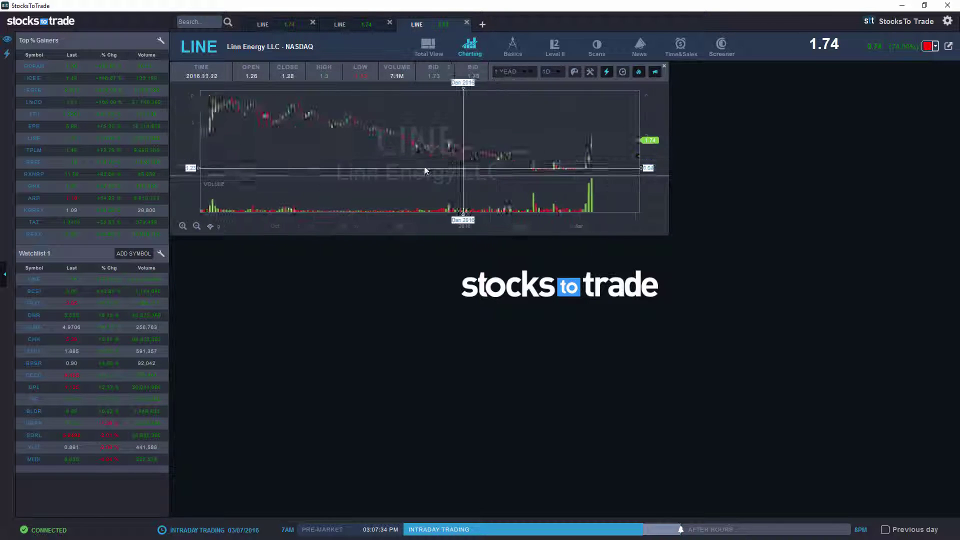
{"action": "scroll", "coordinate": [464, 135], "scroll_direction": "down", "scroll_amount": 3}
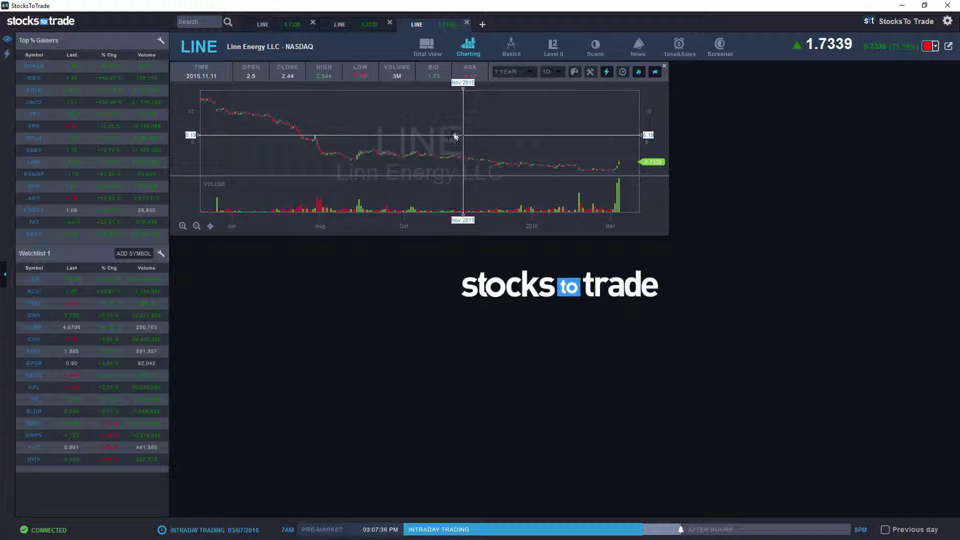
{"action": "left_click", "coordinate": [363, 24]}
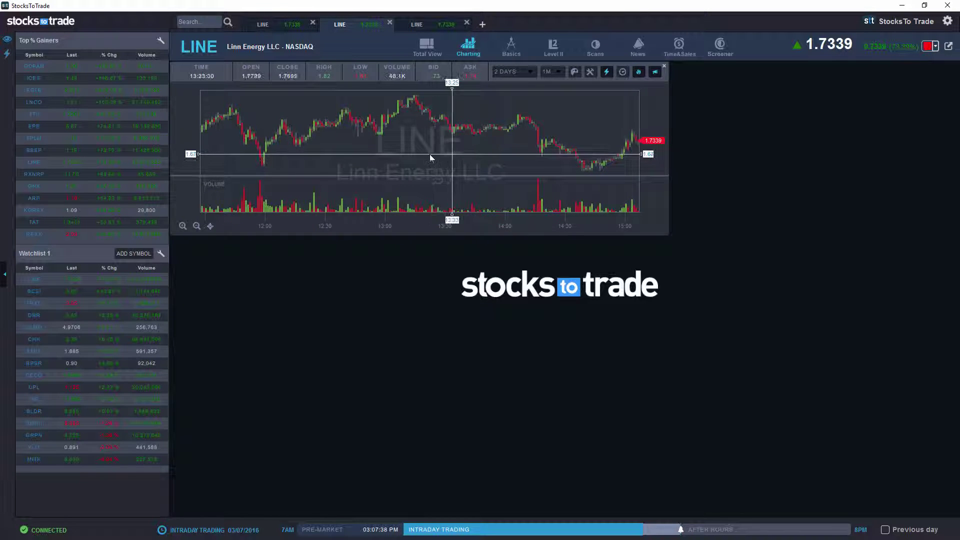
{"action": "left_click", "coordinate": [300, 25]}
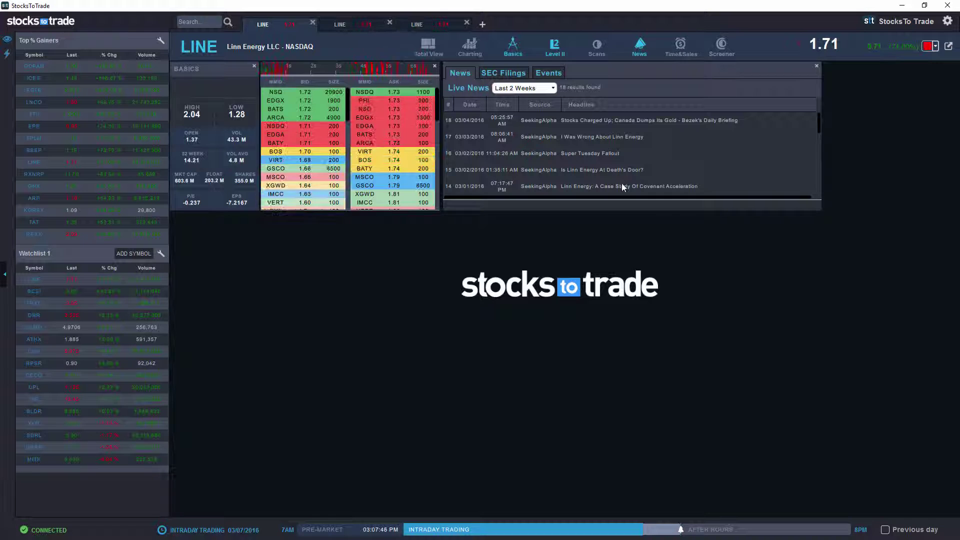
{"action": "left_click", "coordinate": [950, 47]}
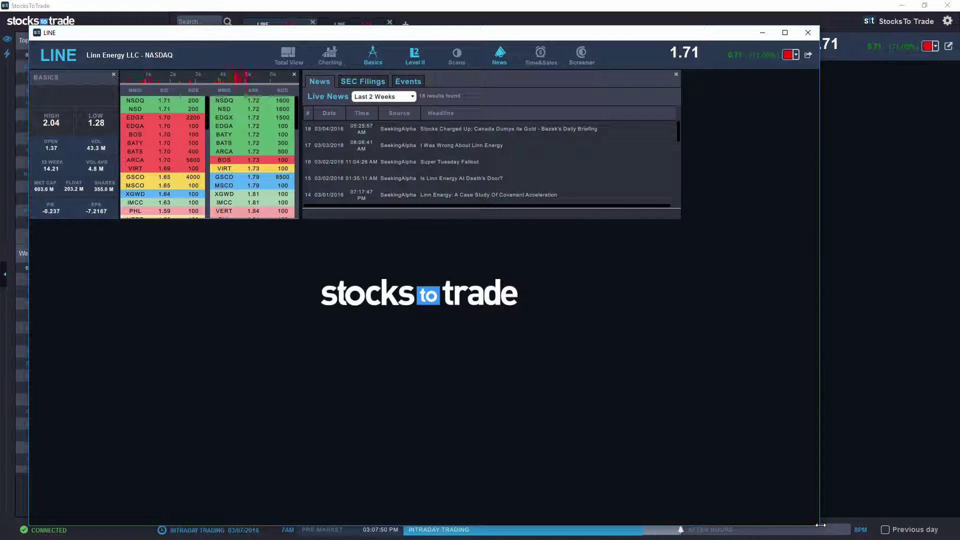
Step: Shrink and lower the LINE panels window, then undock the 2-day chart tab and fit it to its chart
{"action": "left_click_drag", "start_coordinate": [819, 523], "coordinate": [689, 224]}
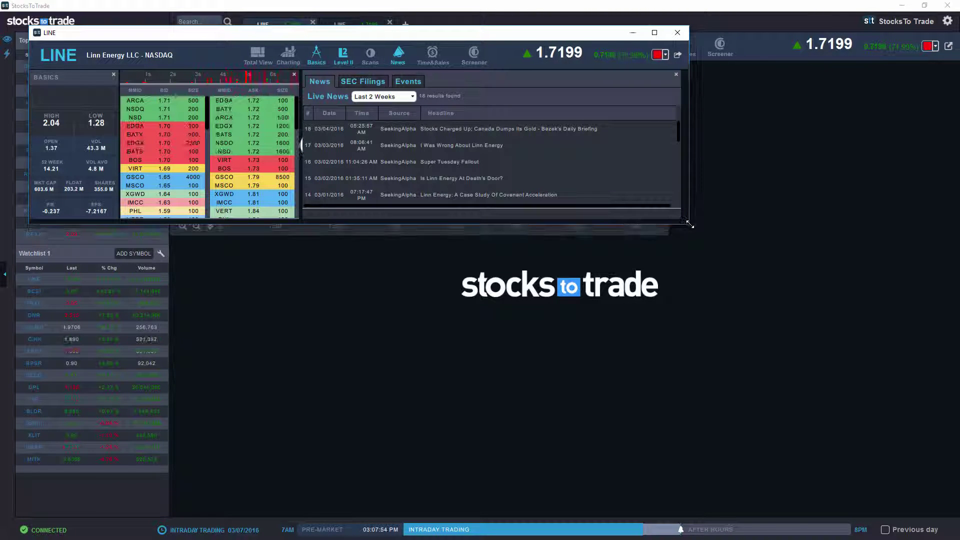
{"action": "left_click_drag", "start_coordinate": [568, 39], "coordinate": [645, 305]}
{"action": "left_click", "coordinate": [949, 46]}
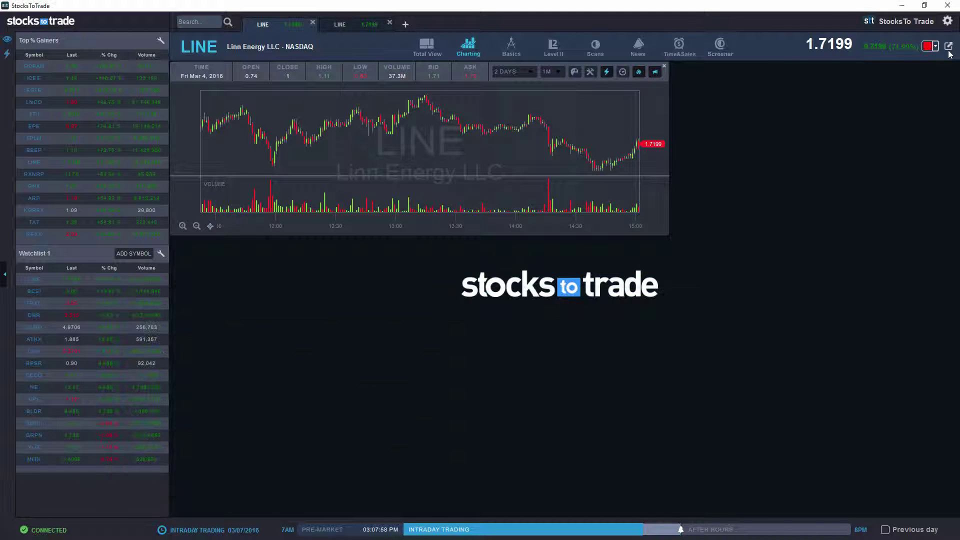
{"action": "left_click_drag", "start_coordinate": [821, 524], "coordinate": [816, 518]}
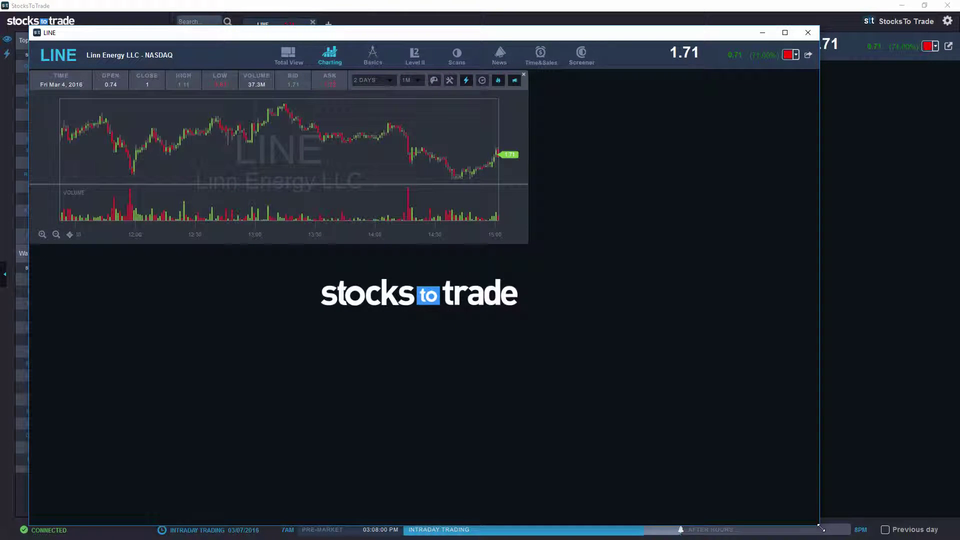
{"action": "left_click_drag", "start_coordinate": [542, 253], "coordinate": [533, 249]}
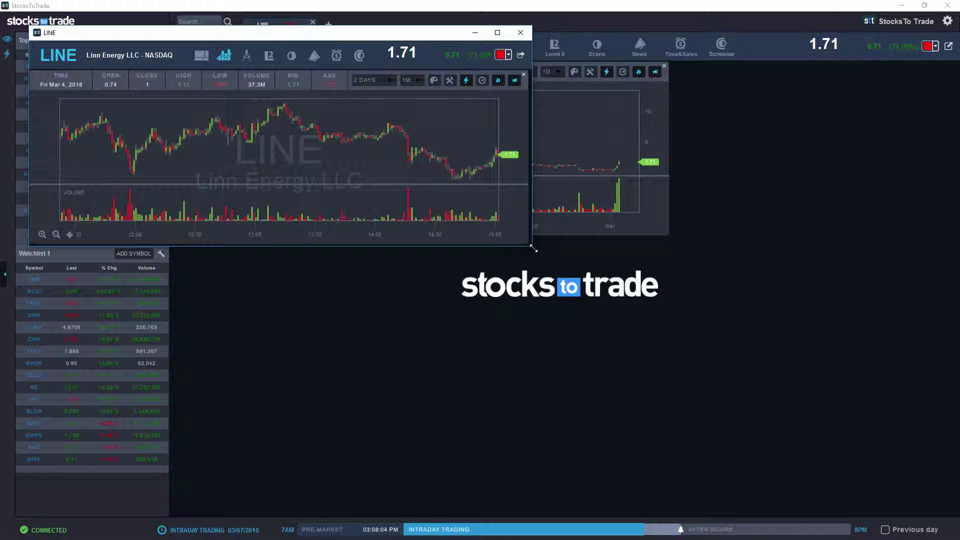
{"action": "left_click_drag", "start_coordinate": [338, 35], "coordinate": [493, 218]}
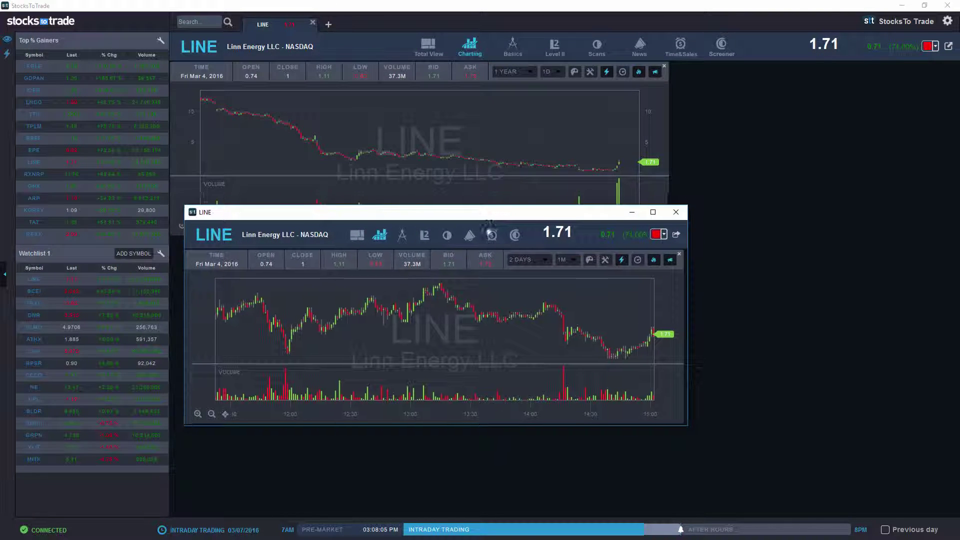
Step: Undock the 1-year LINE chart tab, shrink its window to fit, and centre it
{"action": "left_click", "coordinate": [949, 46]}
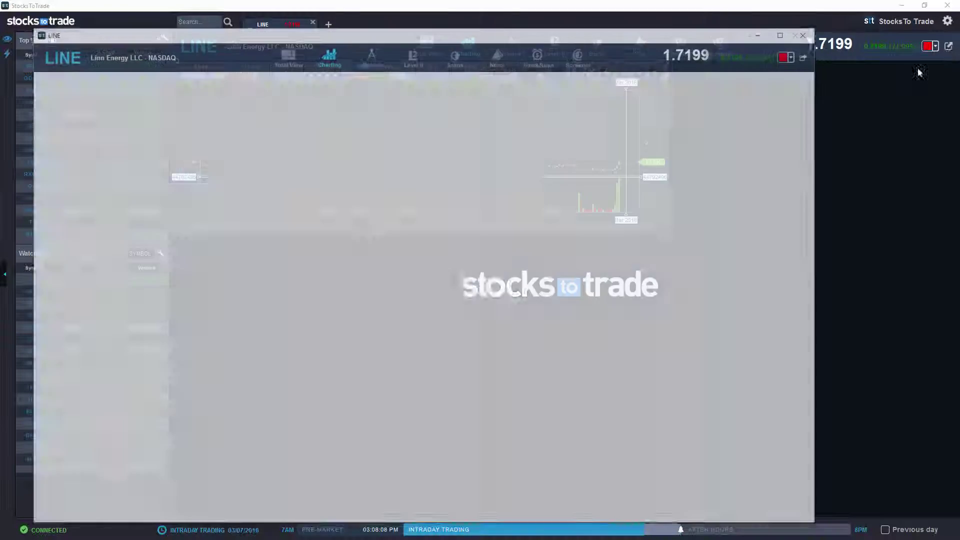
{"action": "left_click_drag", "start_coordinate": [821, 528], "coordinate": [818, 526]}
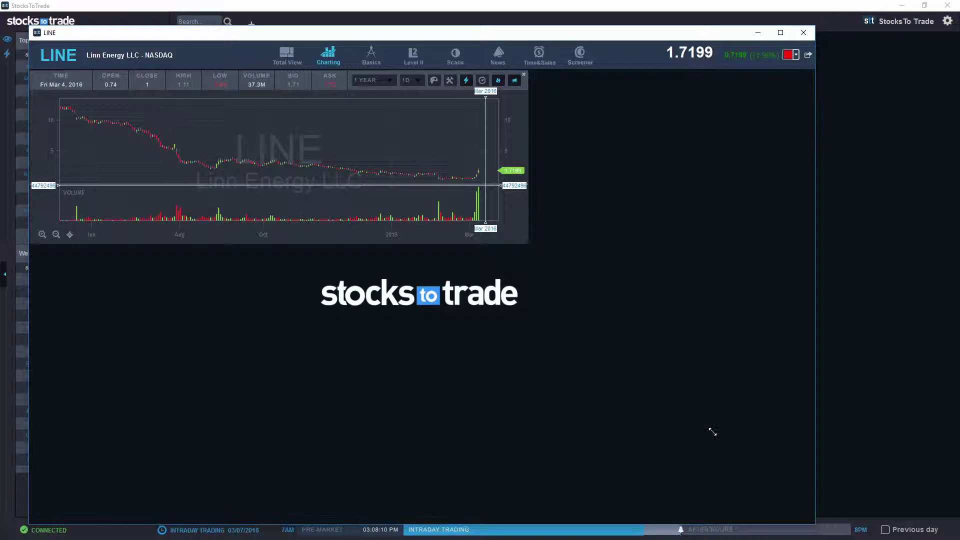
{"action": "left_click_drag", "start_coordinate": [528, 247], "coordinate": [530, 247]}
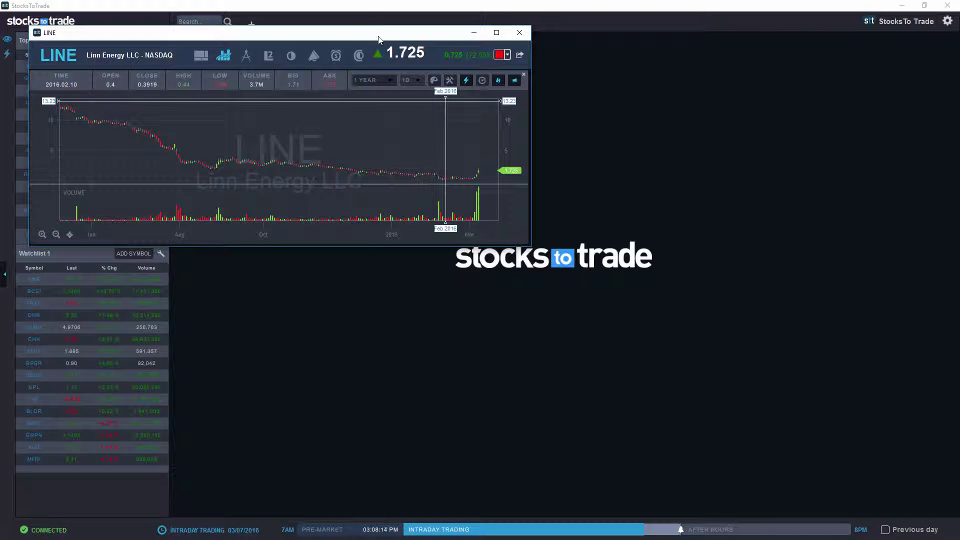
{"action": "left_click_drag", "start_coordinate": [380, 38], "coordinate": [661, 202]}
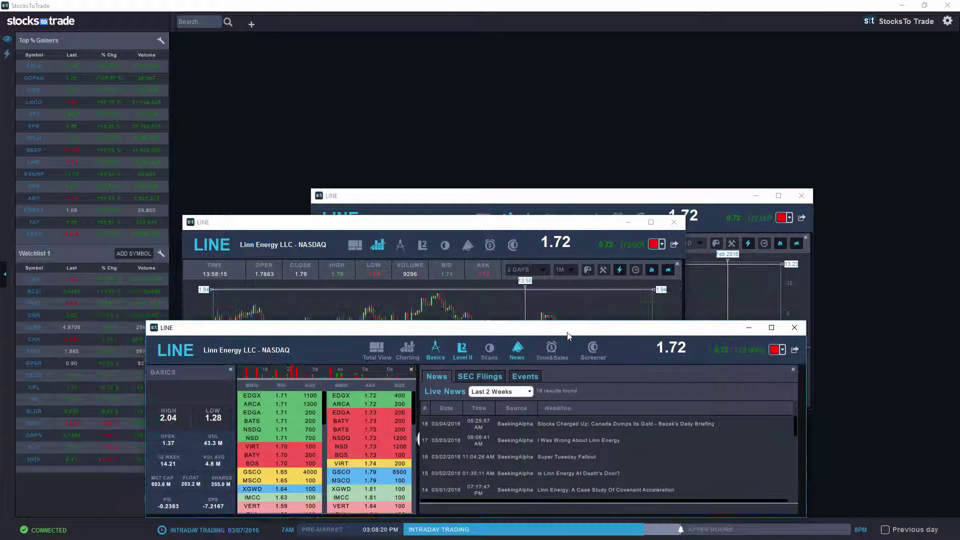
Step: Spread the floating LINE windows apart, ending with the 1-year chart window at the top right
{"action": "left_click_drag", "start_coordinate": [429, 224], "coordinate": [268, 139]}
{"action": "left_click_drag", "start_coordinate": [593, 199], "coordinate": [680, 63]}
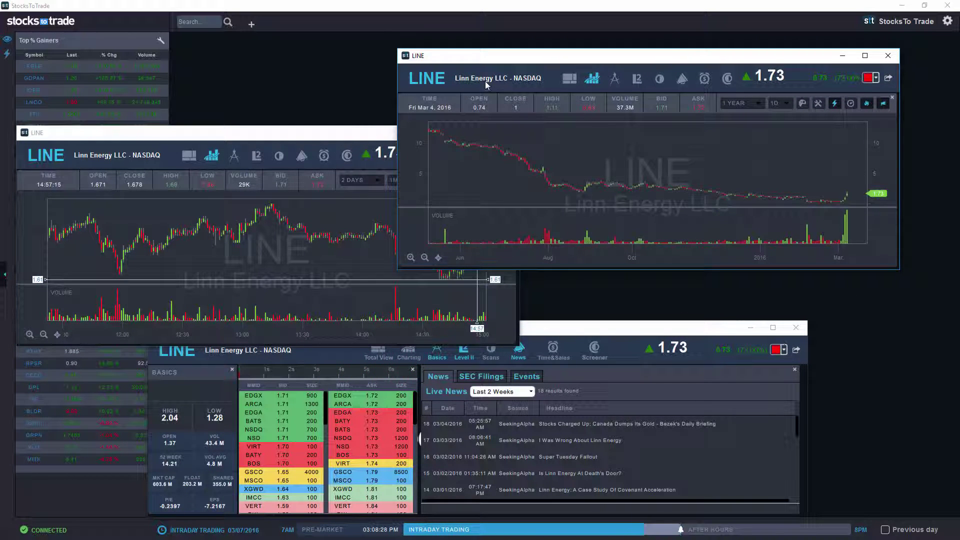
{"action": "left_click_drag", "start_coordinate": [218, 140], "coordinate": [357, 116]}
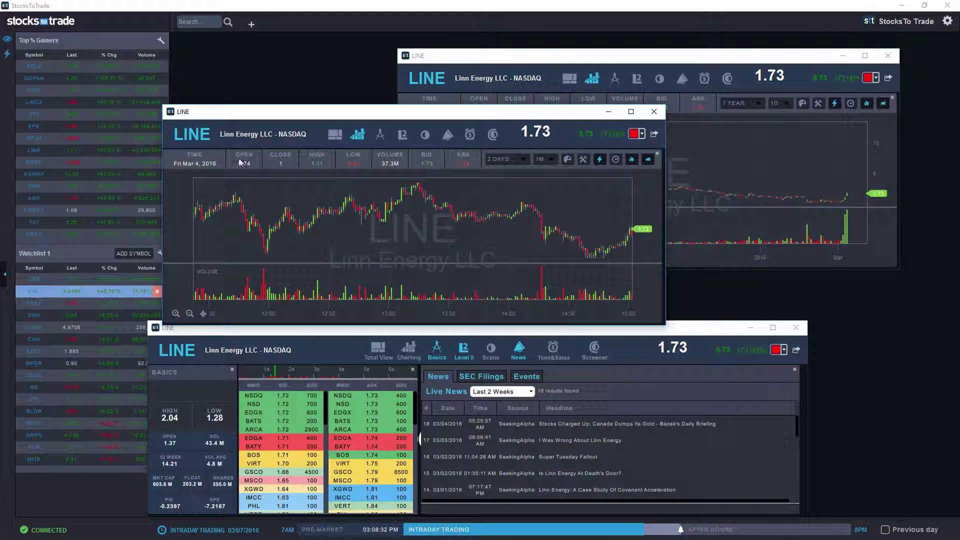
{"action": "left_click_drag", "start_coordinate": [391, 108], "coordinate": [305, 115]}
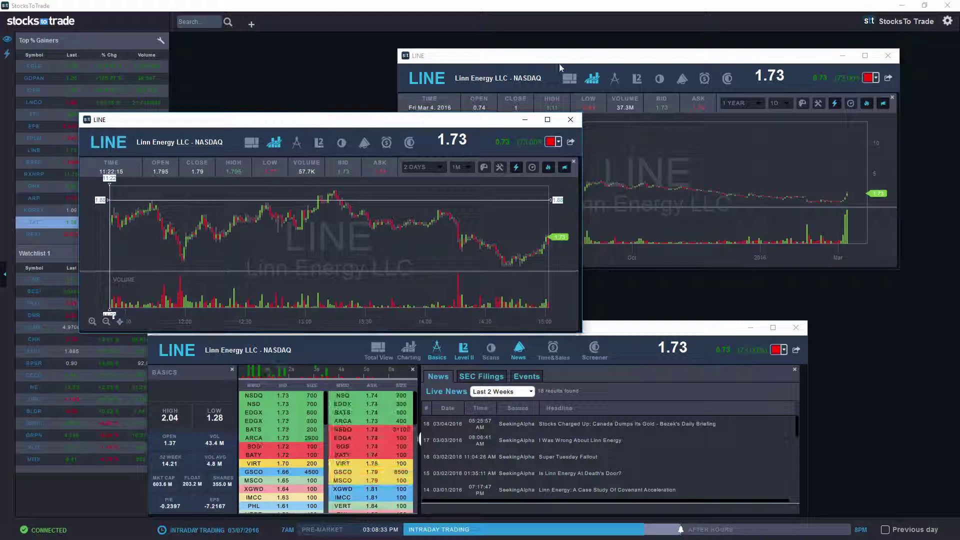
{"action": "left_click", "coordinate": [582, 51]}
{"action": "left_click_drag", "start_coordinate": [582, 51], "coordinate": [618, 38]}
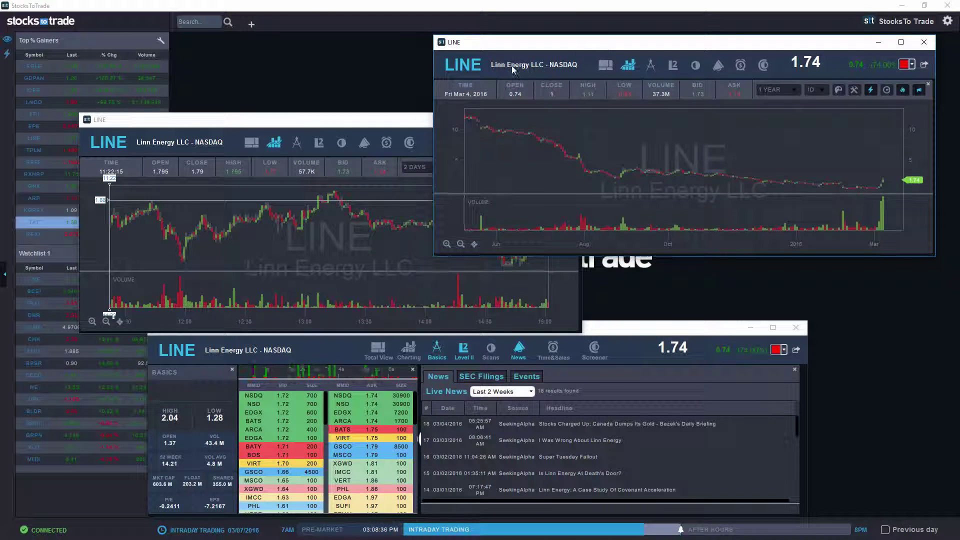
Step: Change the linked windows' symbol from LINE to BCEI
{"action": "left_click", "coordinate": [462, 67]}
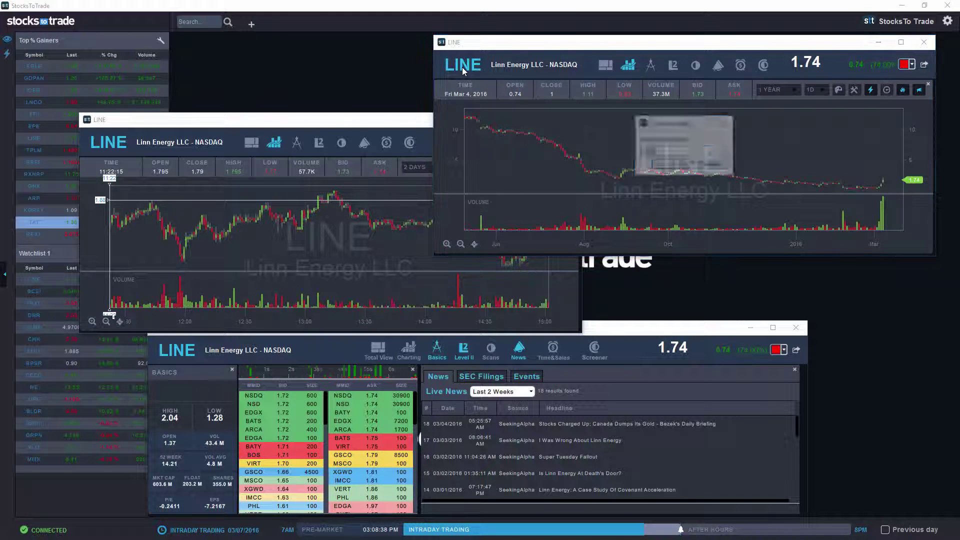
{"action": "type", "text": "B"}
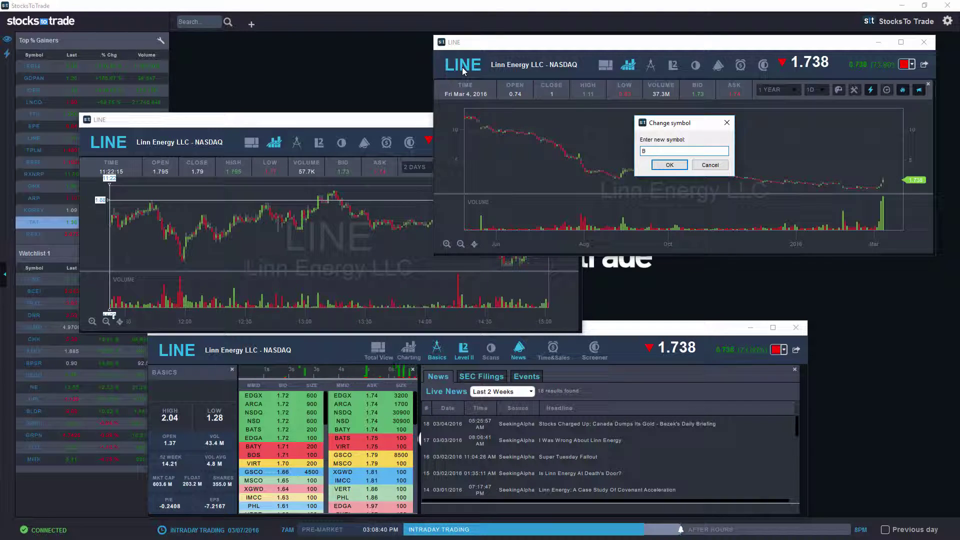
{"action": "type", "text": "CEI"}
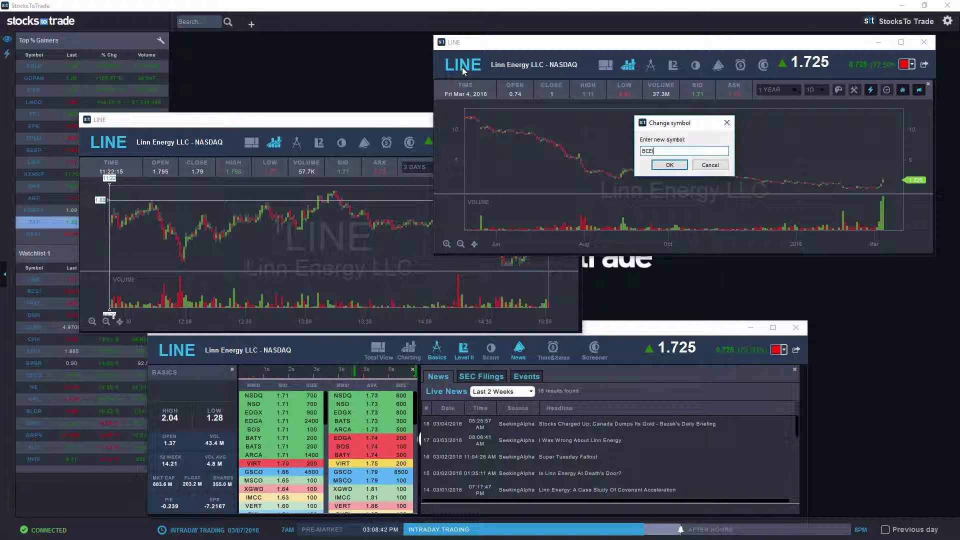
{"action": "key", "text": "Return"}
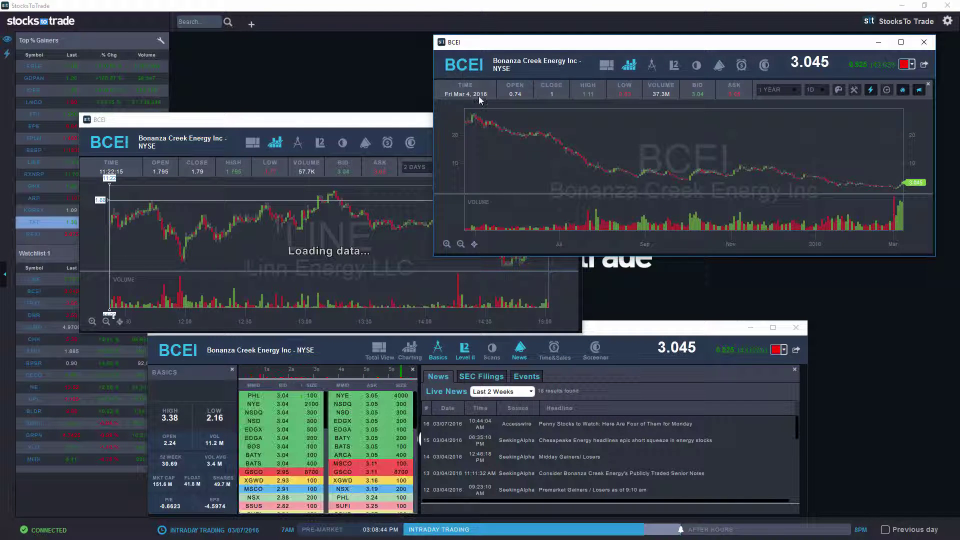
Step: Bring each BCEI chart window forward, view BCEI's SEC Filings, then return to News
{"action": "left_click", "coordinate": [247, 120]}
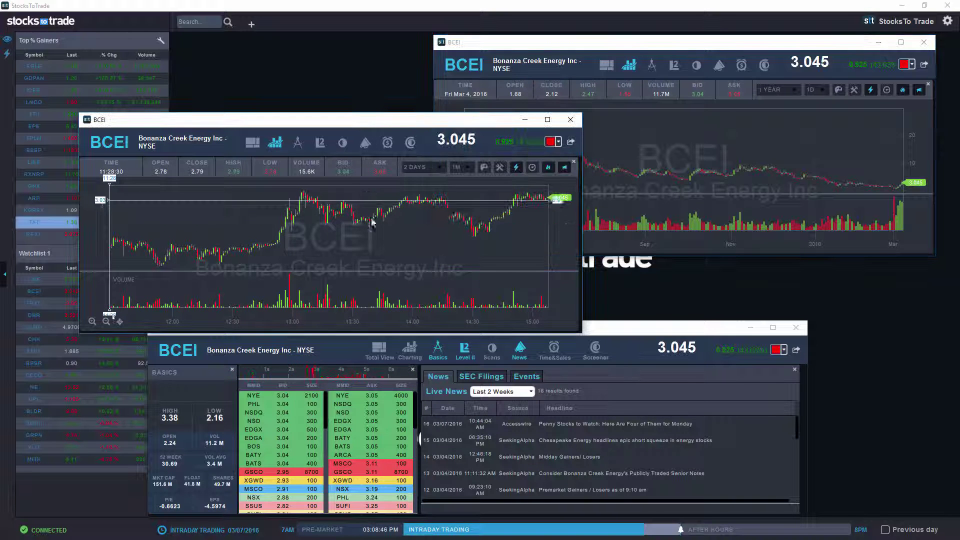
{"action": "left_click", "coordinate": [750, 188]}
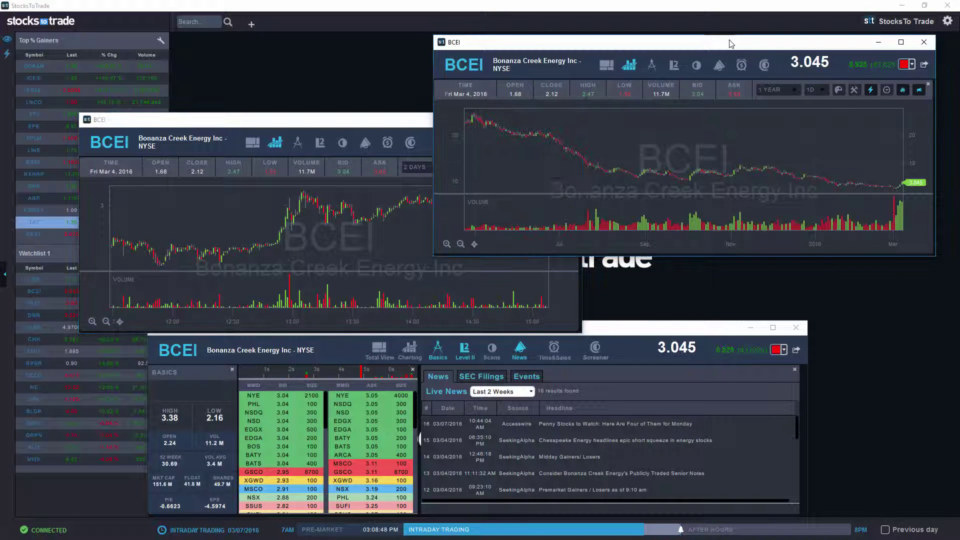
{"action": "scroll", "coordinate": [740, 150], "scroll_direction": "up", "scroll_amount": 2}
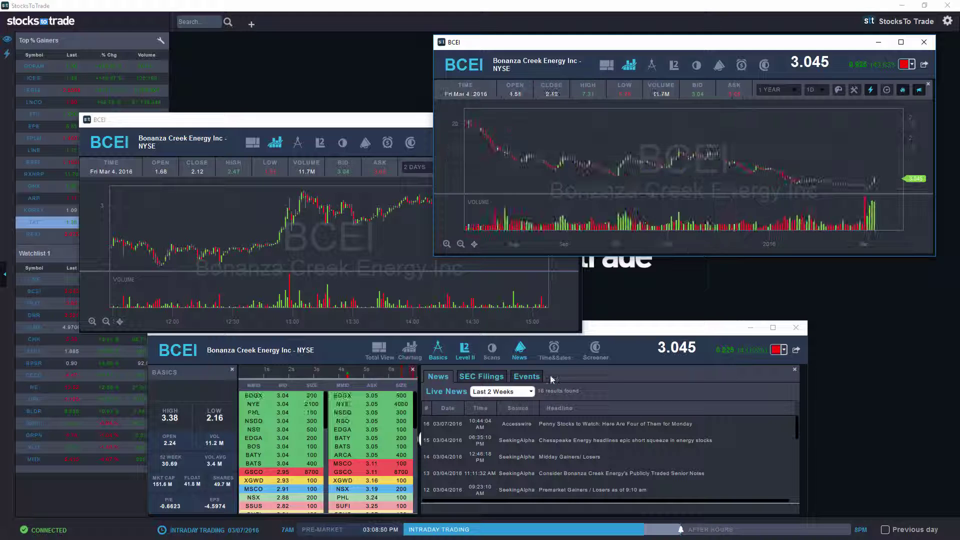
{"action": "left_click", "coordinate": [498, 376]}
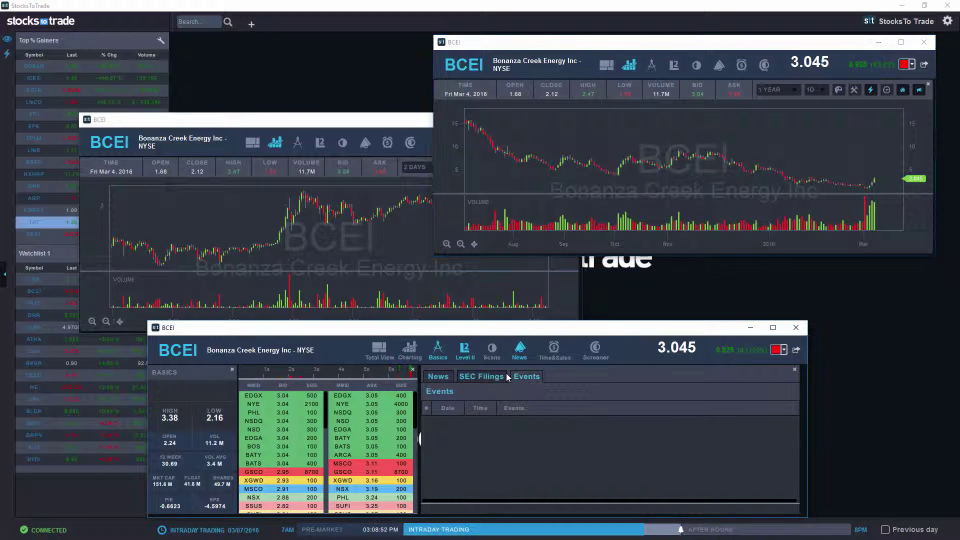
{"action": "left_click", "coordinate": [440, 376]}
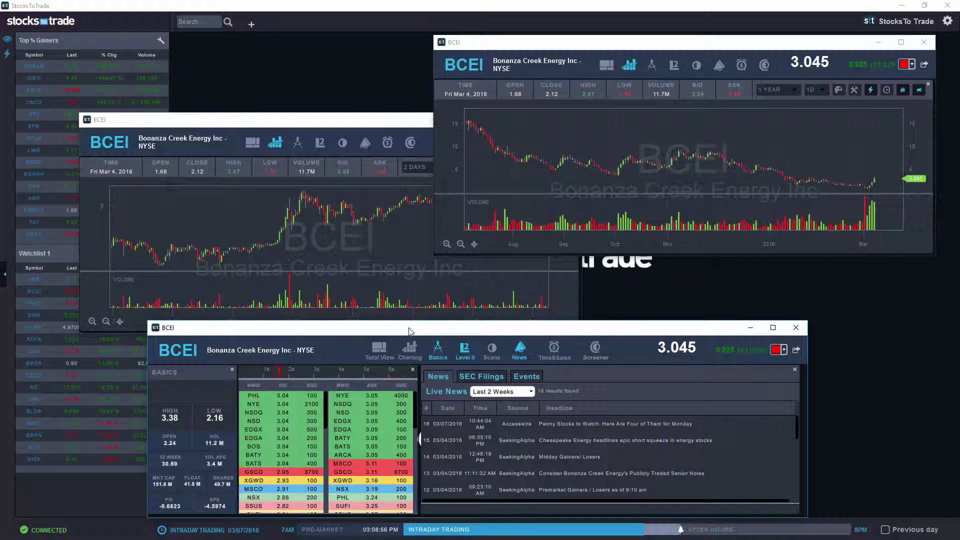
Step: Move the BCEI news and Level II window up-right and shift the 2-day BCEI chart window centre-left
{"action": "left_click_drag", "start_coordinate": [409, 332], "coordinate": [462, 313]}
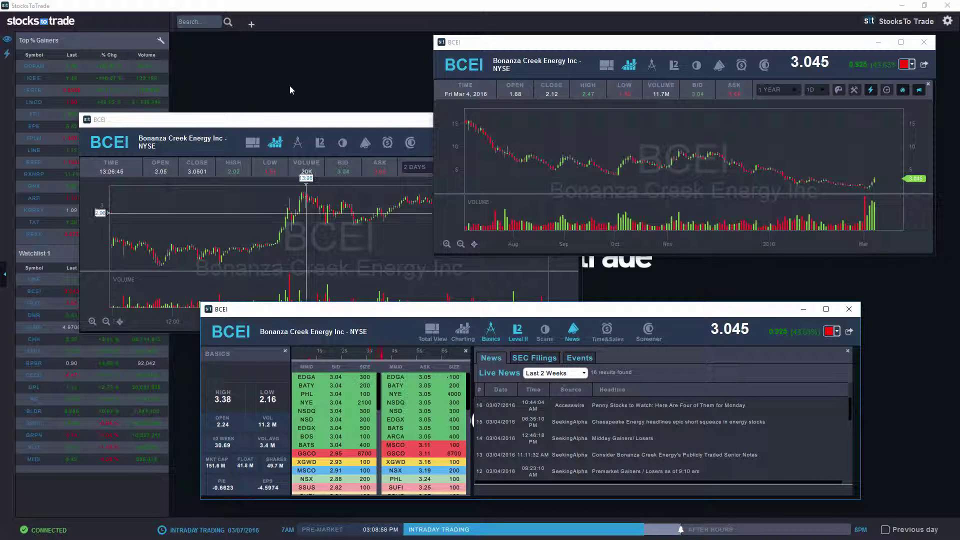
{"action": "left_click_drag", "start_coordinate": [328, 124], "coordinate": [355, 77]}
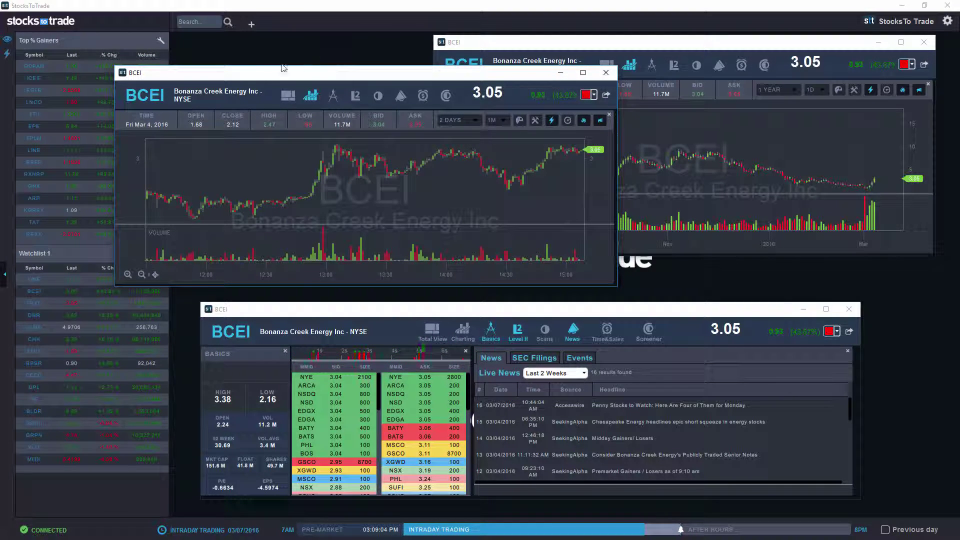
{"action": "left_click_drag", "start_coordinate": [317, 78], "coordinate": [400, 83]}
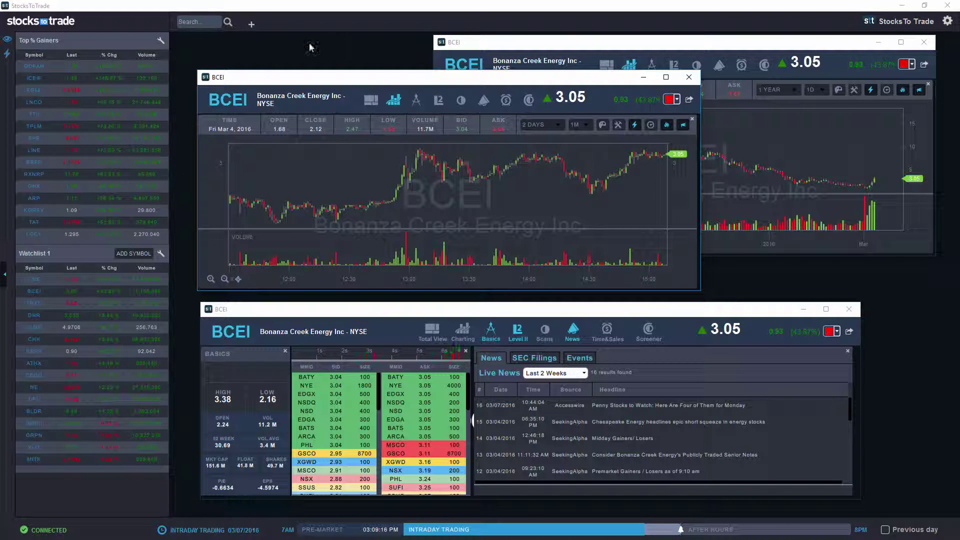
Step: Set the 1-year BCEI chart window's link colour to green
{"action": "left_click", "coordinate": [911, 65]}
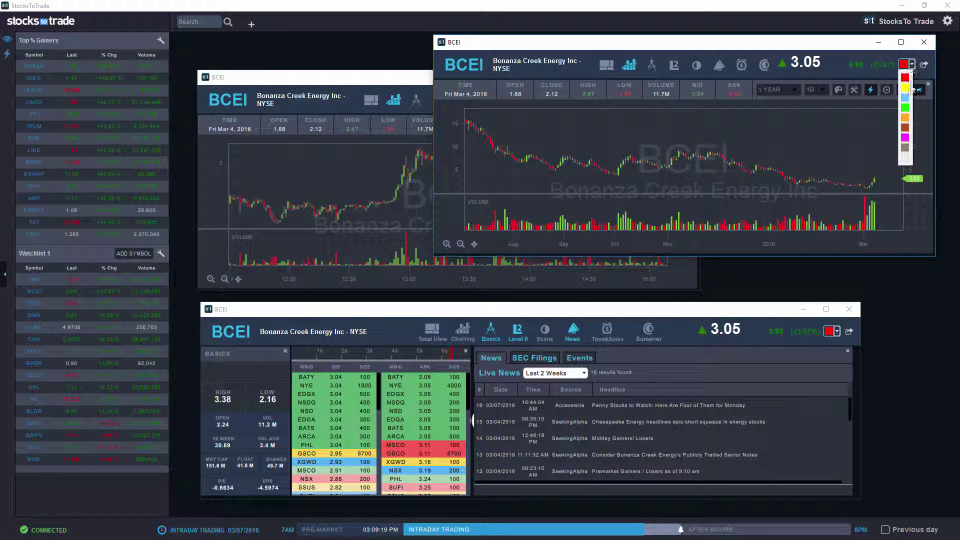
{"action": "left_click", "coordinate": [906, 111]}
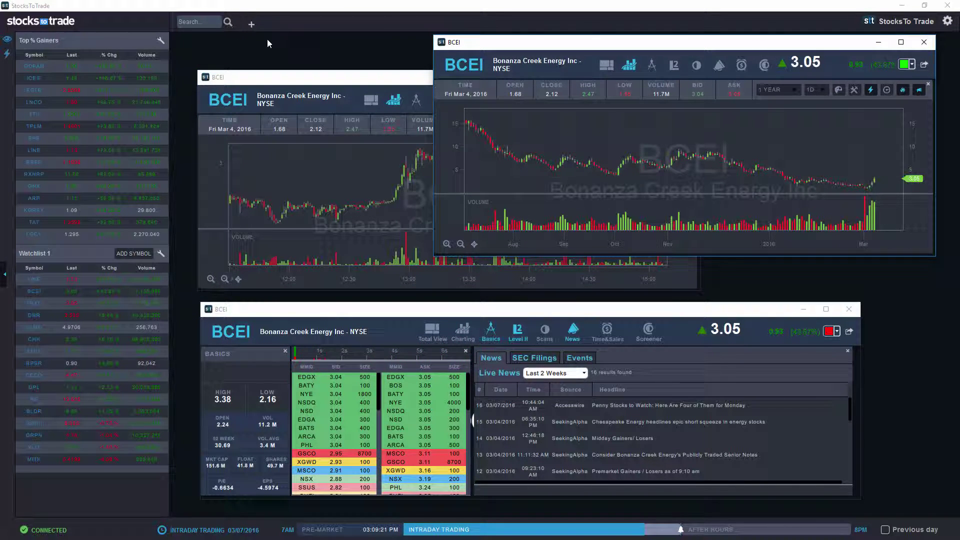
{"action": "left_click", "coordinate": [251, 26]}
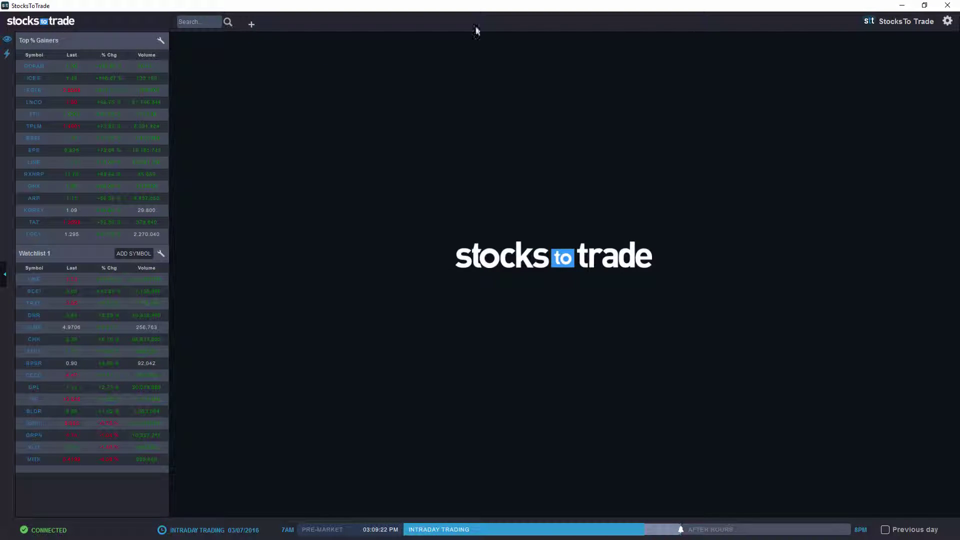
Step: Create a new workspace tab linked to green and add a Level II panel to it
{"action": "left_click", "coordinate": [252, 24]}
{"action": "left_click", "coordinate": [937, 47]}
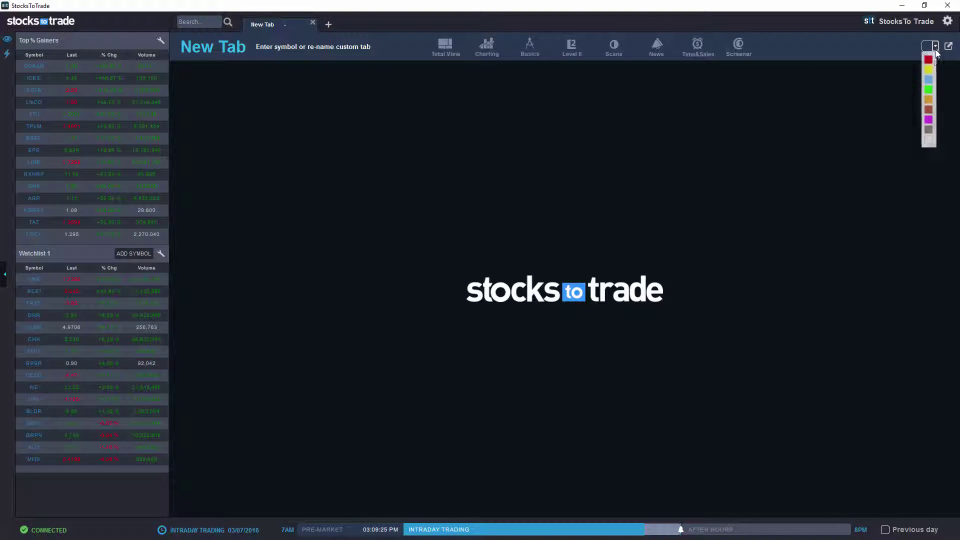
{"action": "left_click", "coordinate": [928, 89]}
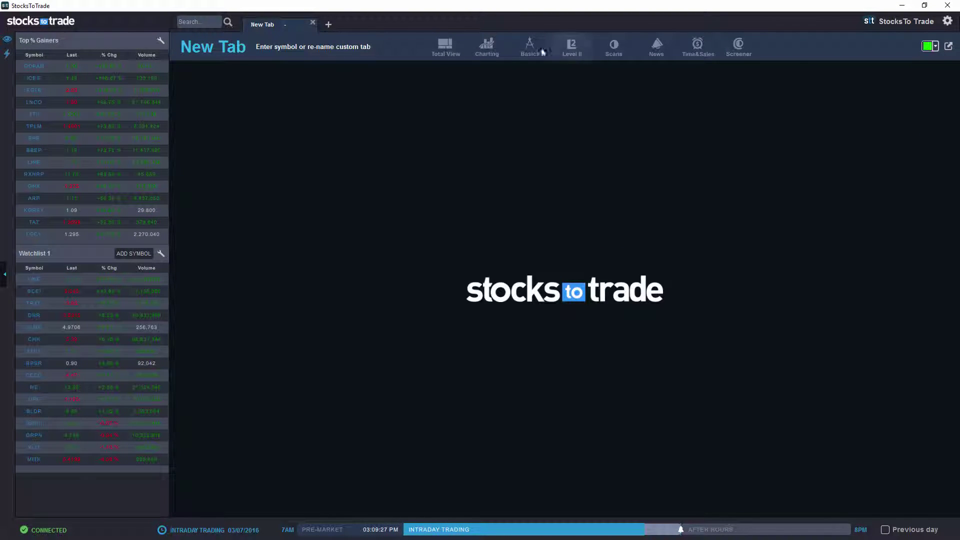
{"action": "left_click", "coordinate": [570, 48]}
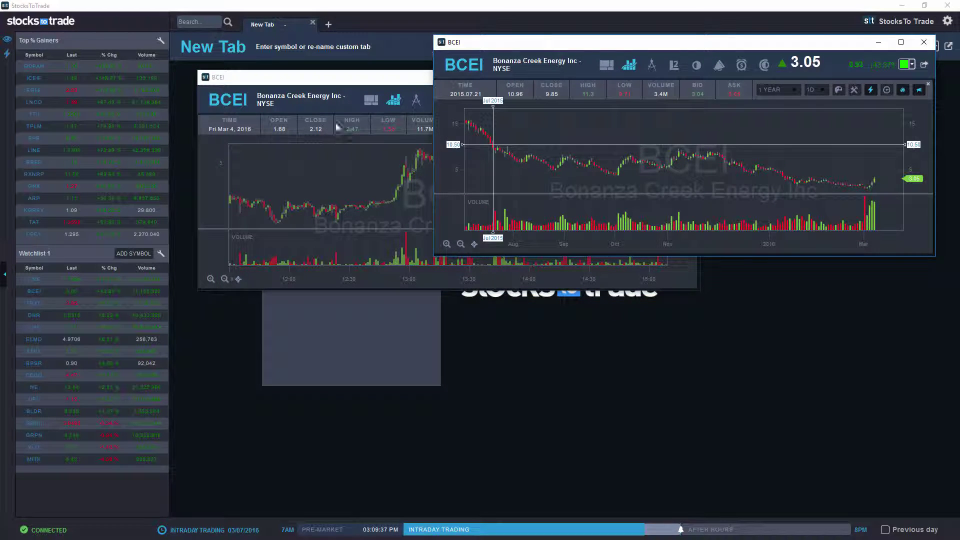
Step: Close the 2-day BCEI chart and load TRXC (TransEnterix) into the green-linked 1-year chart and Level II
{"action": "left_click", "coordinate": [412, 82]}
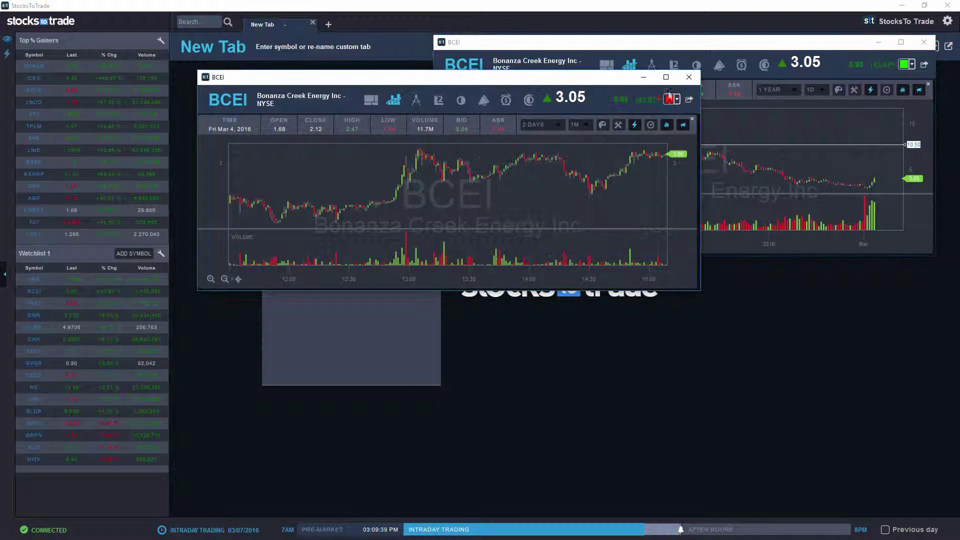
{"action": "left_click", "coordinate": [675, 78]}
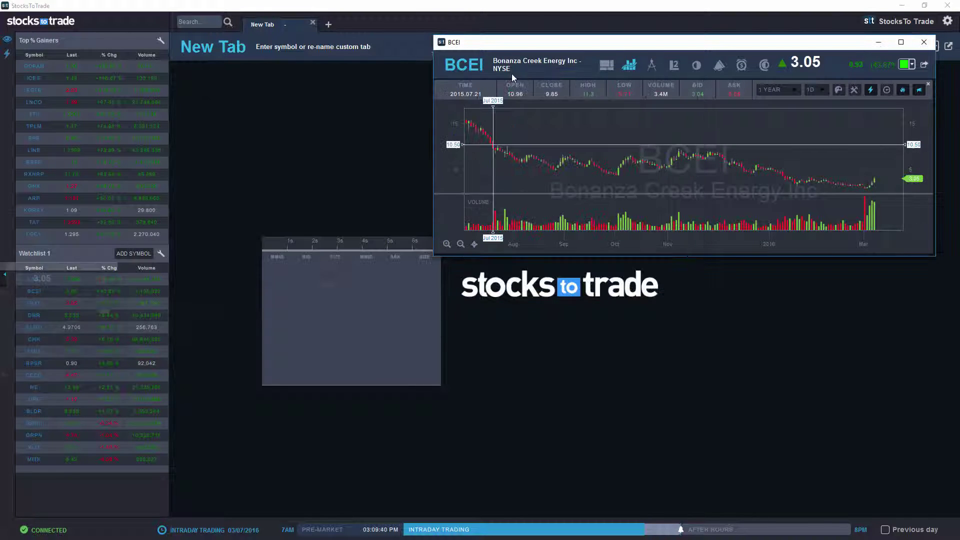
{"action": "left_click", "coordinate": [465, 65]}
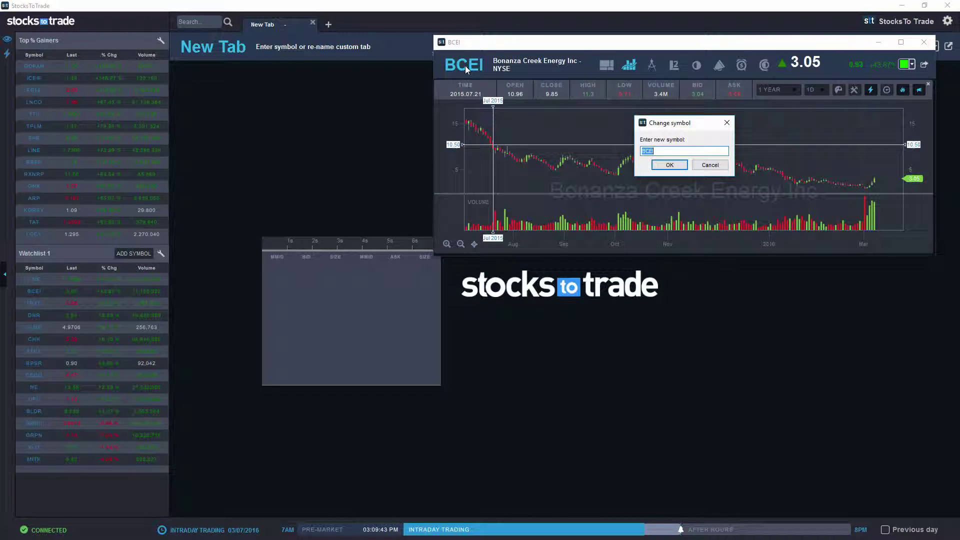
{"action": "type", "text": "TRXC"}
{"action": "key", "text": "Return"}
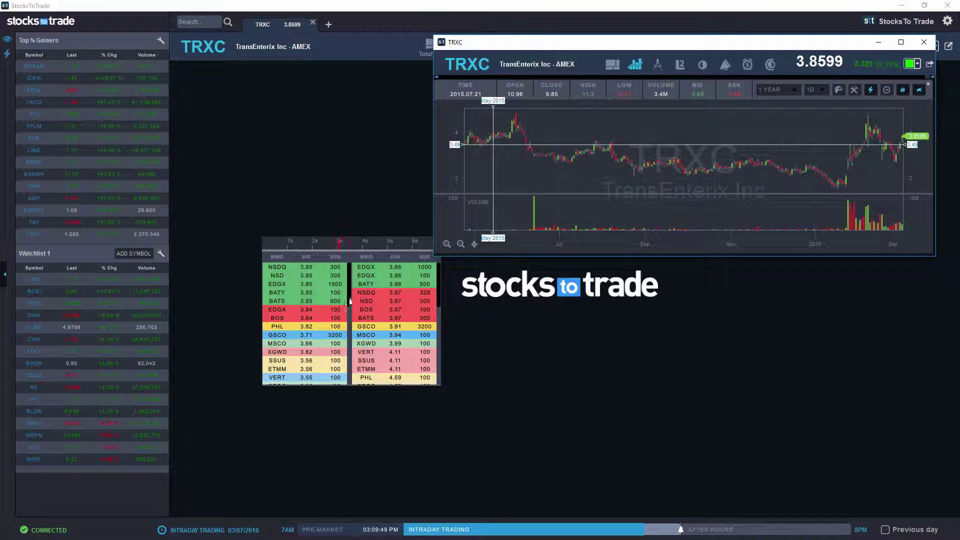
{"action": "left_click_drag", "start_coordinate": [782, 167], "coordinate": [704, 171]}
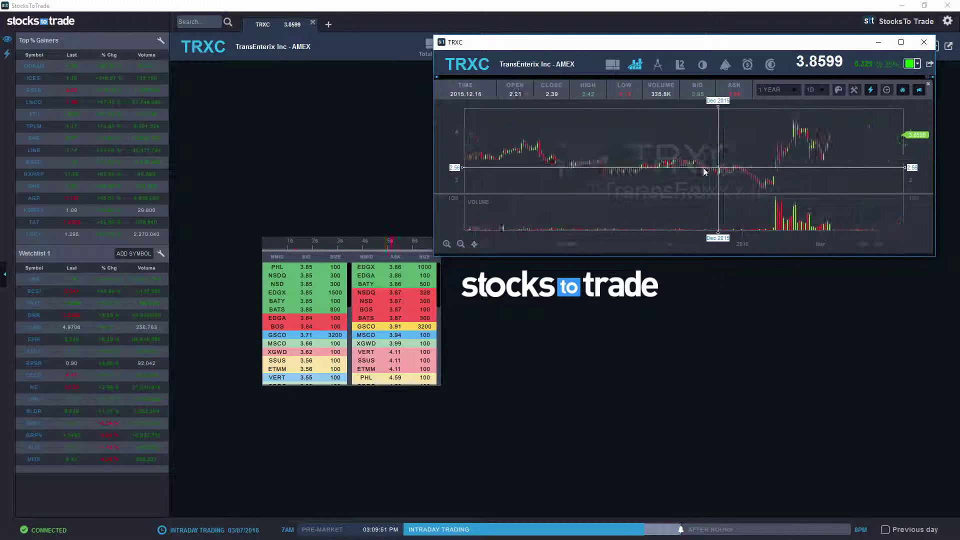